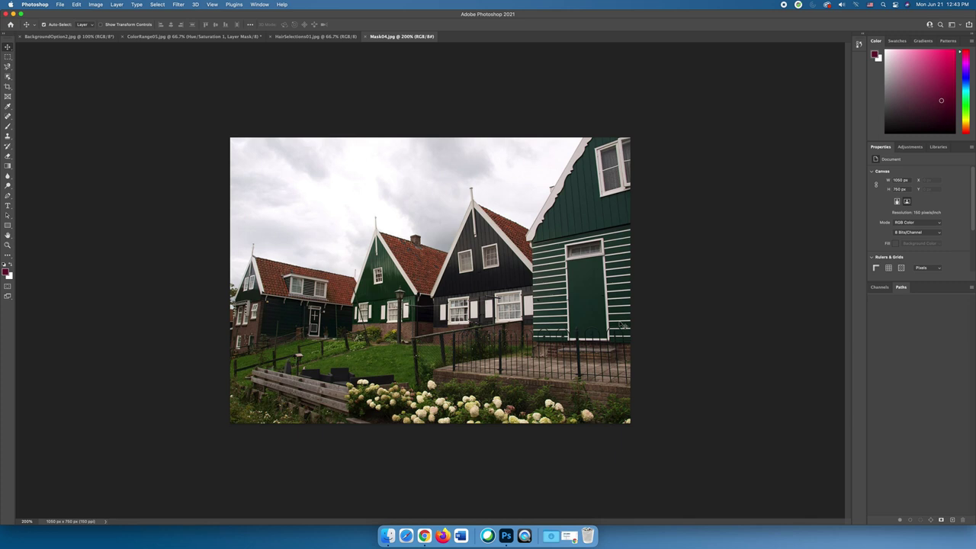
- Switch between the Mask04.jpg and BackgroundOption2.jpg tabs, ending on the sky image with everything selected
{"action": "left_click", "coordinate": [84, 36]}
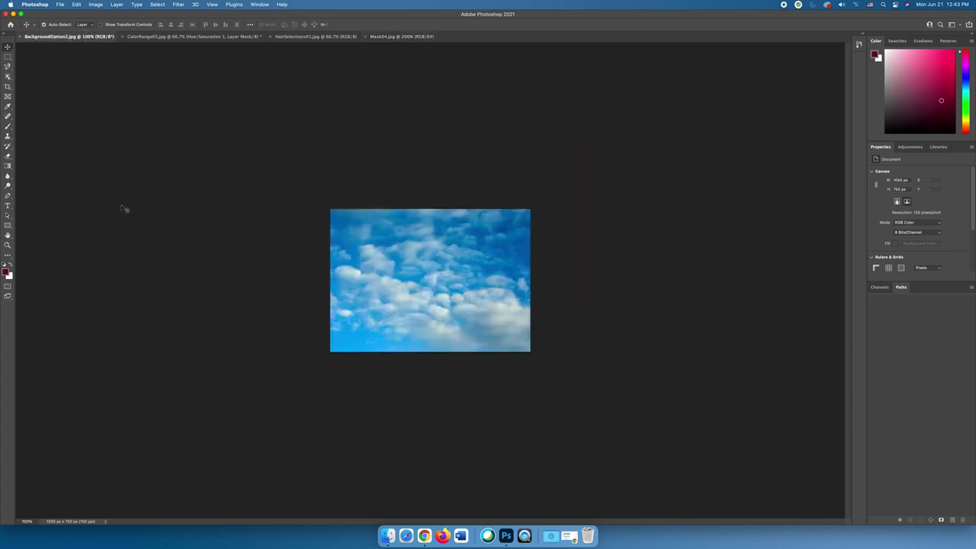
{"action": "left_click", "coordinate": [396, 36]}
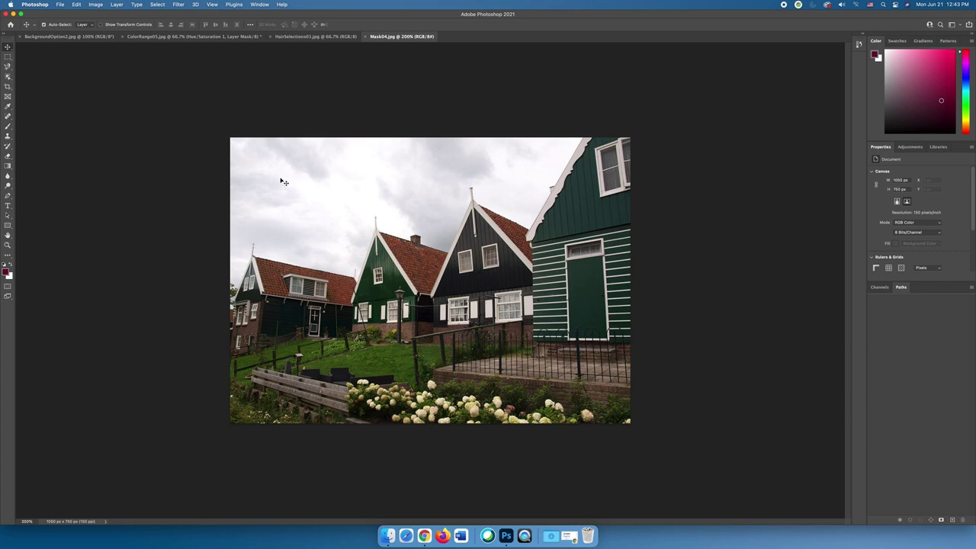
{"action": "left_click", "coordinate": [73, 36]}
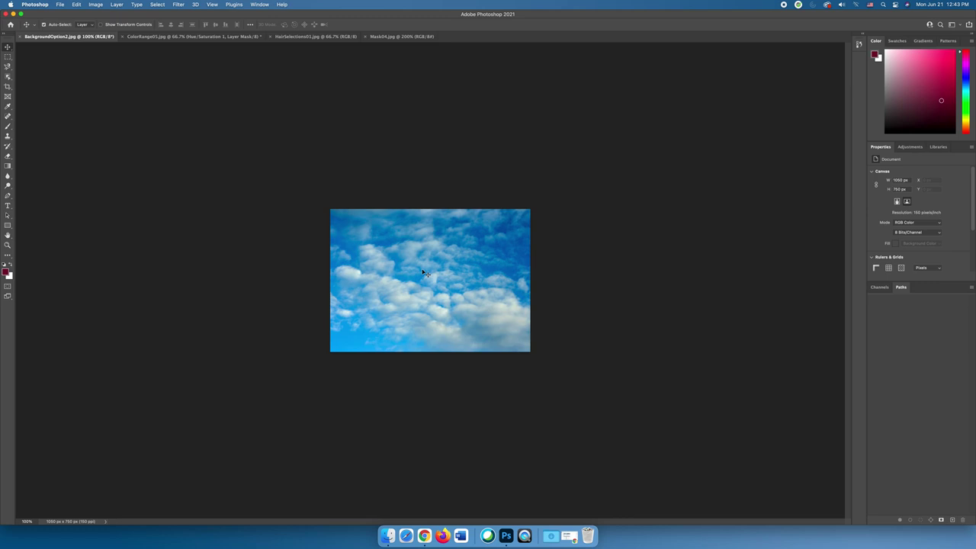
{"action": "left_click", "coordinate": [402, 36]}
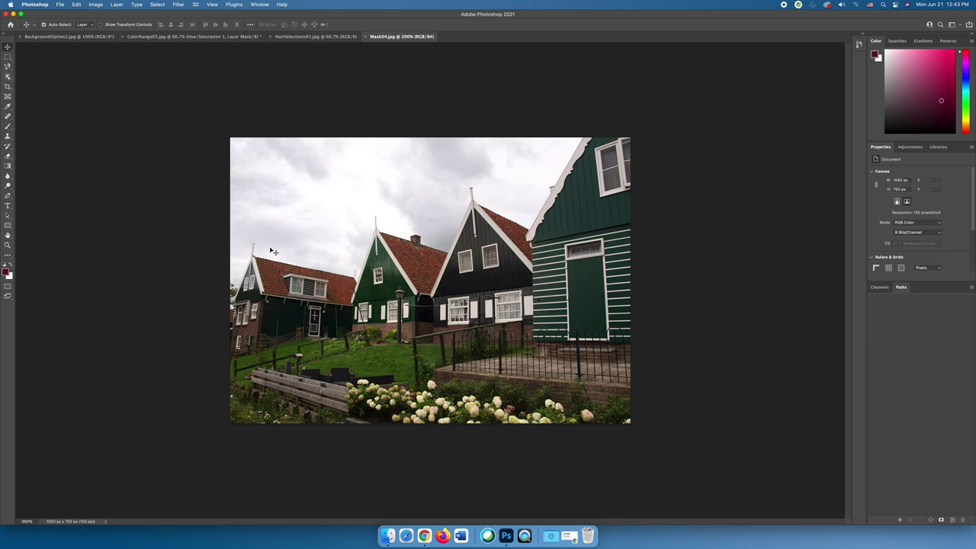
{"action": "left_click", "coordinate": [77, 37]}
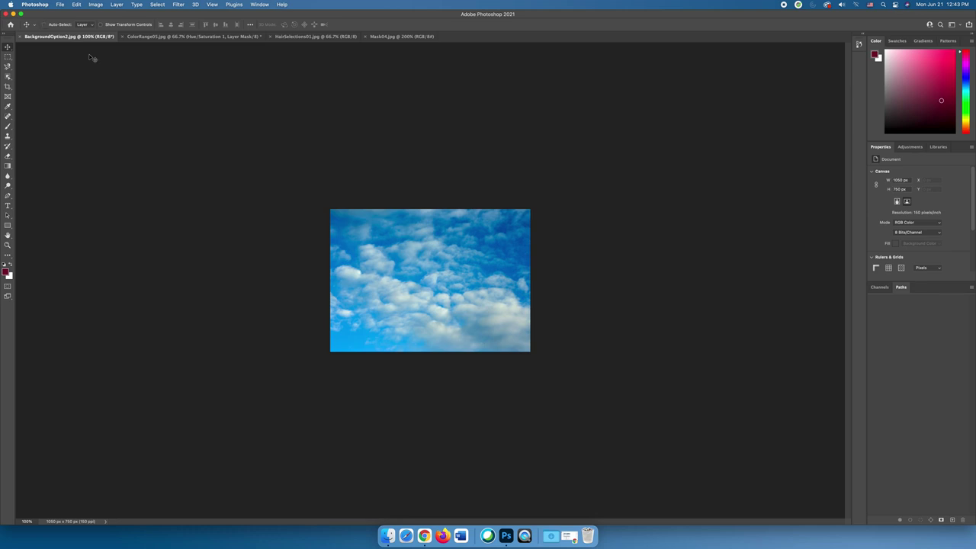
{"action": "key", "text": "super+a"}
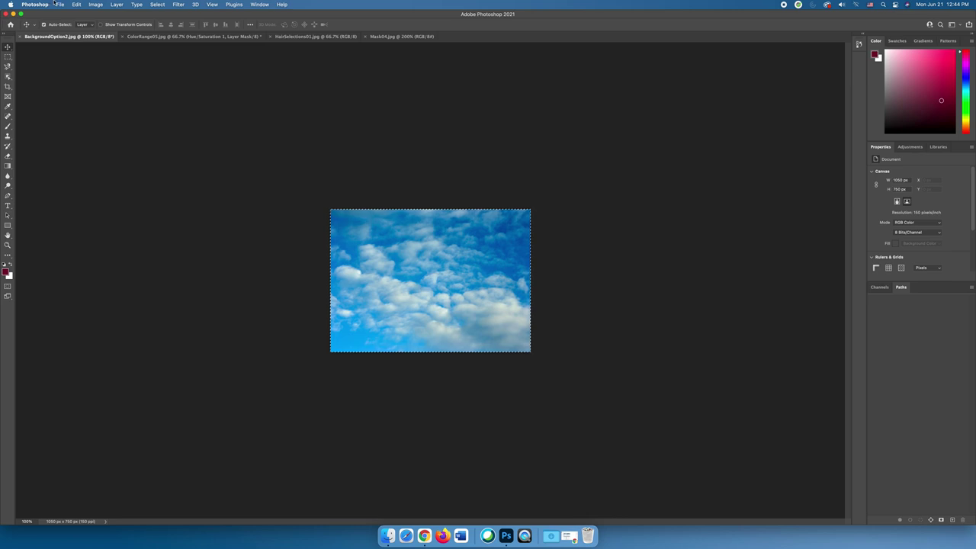
- Select the whole sky canvas from the Select menu after browsing the Edit menu
{"action": "left_click", "coordinate": [78, 4]}
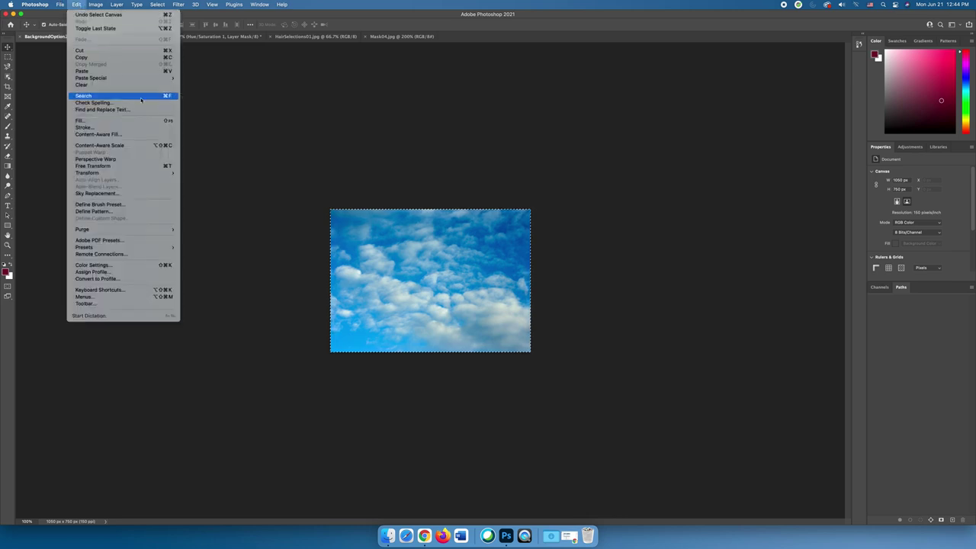
{"action": "mouse_move", "coordinate": [154, 175]}
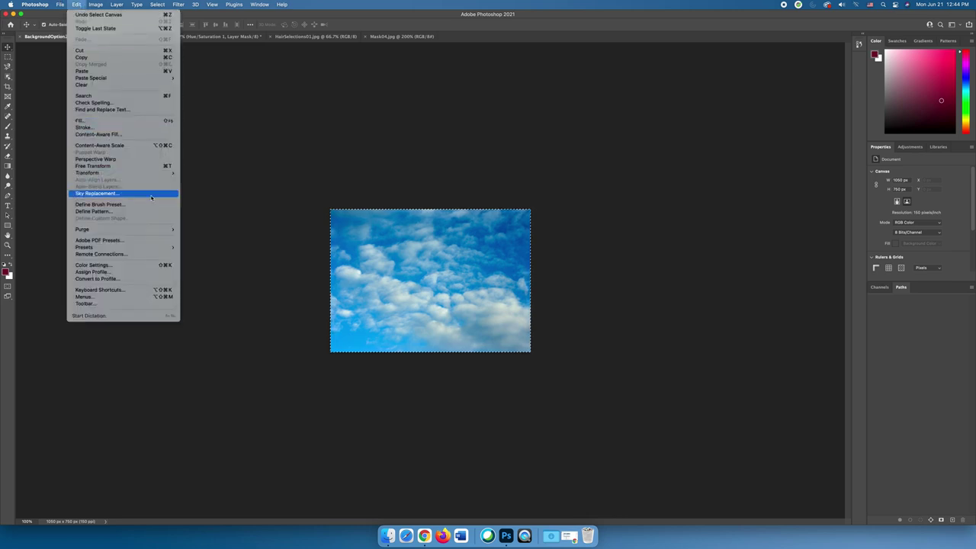
{"action": "mouse_move", "coordinate": [142, 230]}
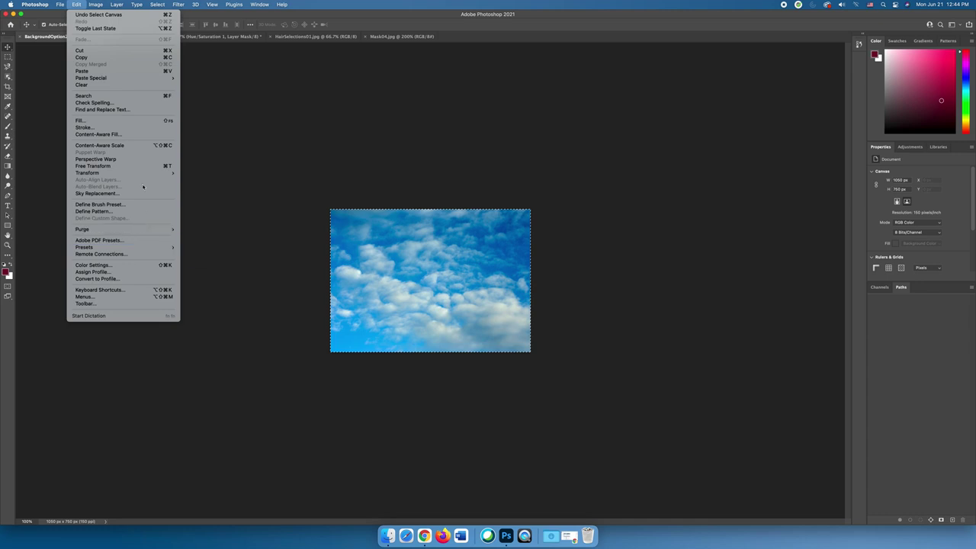
{"action": "mouse_move", "coordinate": [157, 5]}
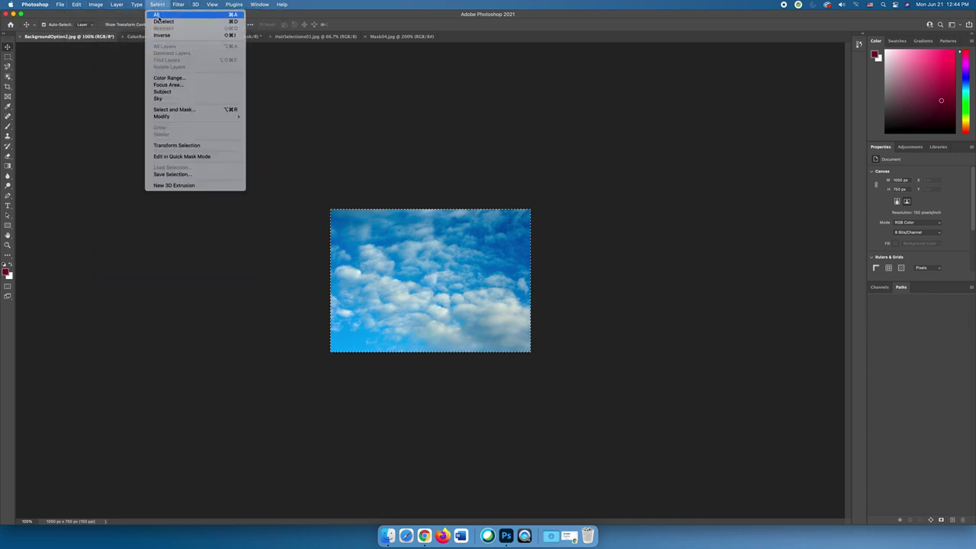
{"action": "left_click", "coordinate": [157, 16]}
{"action": "left_click", "coordinate": [77, 4]}
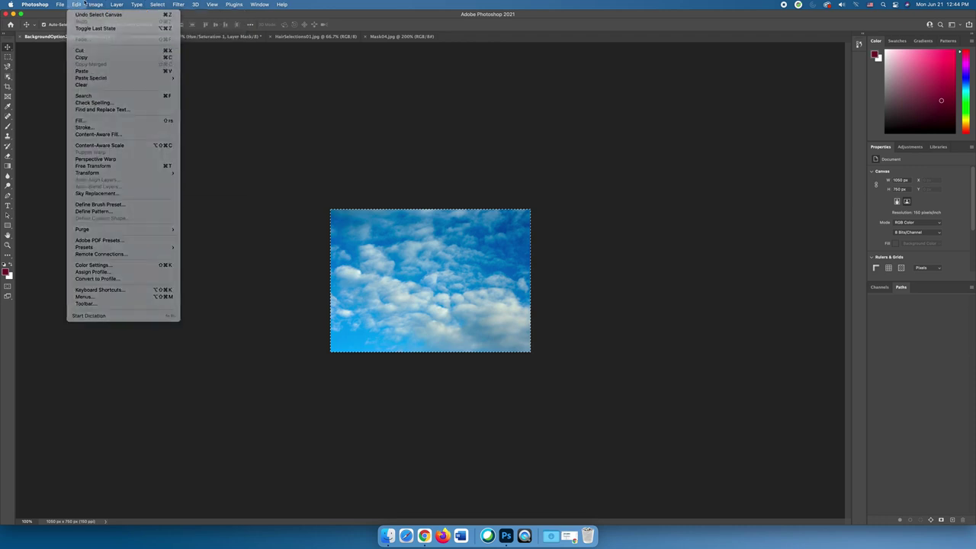
{"action": "left_click", "coordinate": [402, 37]}
- Paste the sky into Mask04.jpg as Layer 1 and place the Layers panel beside the image
{"action": "left_click", "coordinate": [402, 36]}
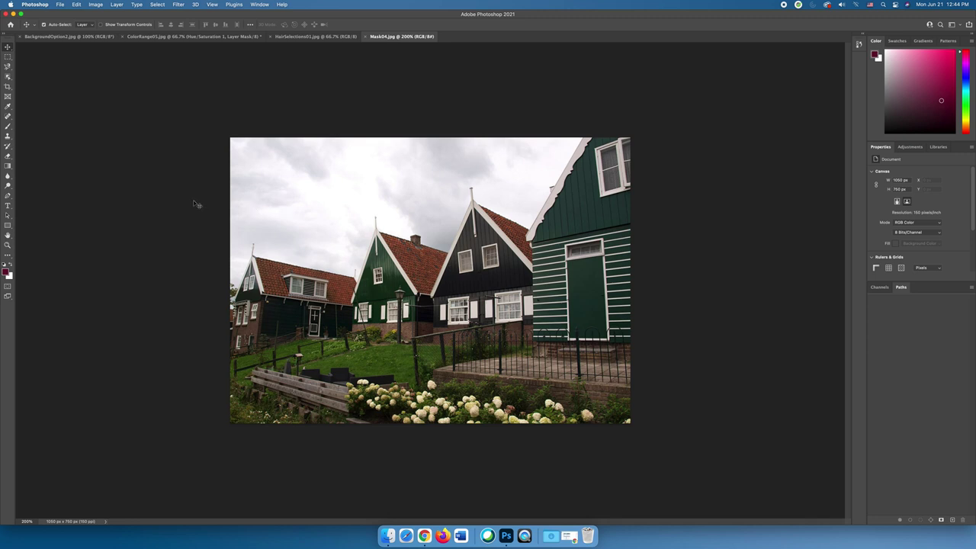
{"action": "key", "text": "super+v"}
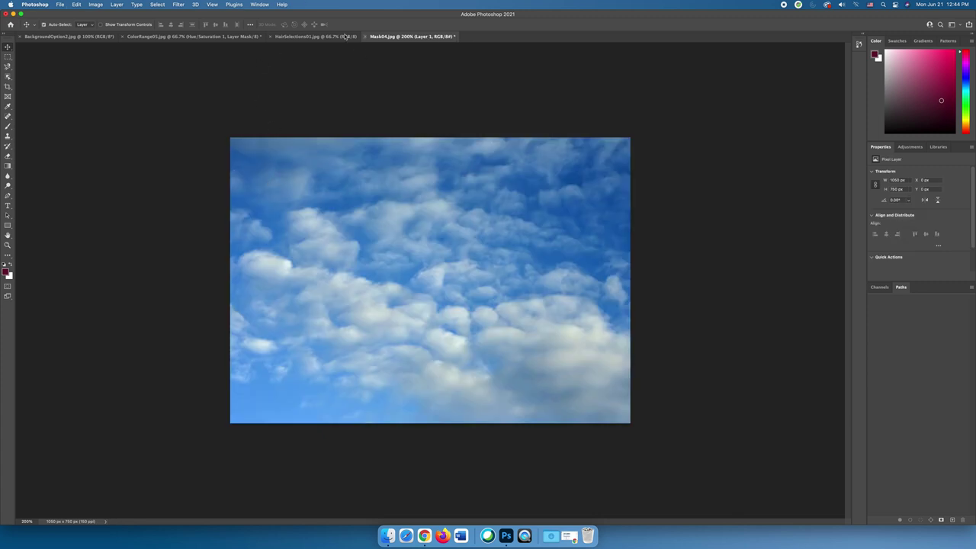
{"action": "left_click", "coordinate": [259, 5]}
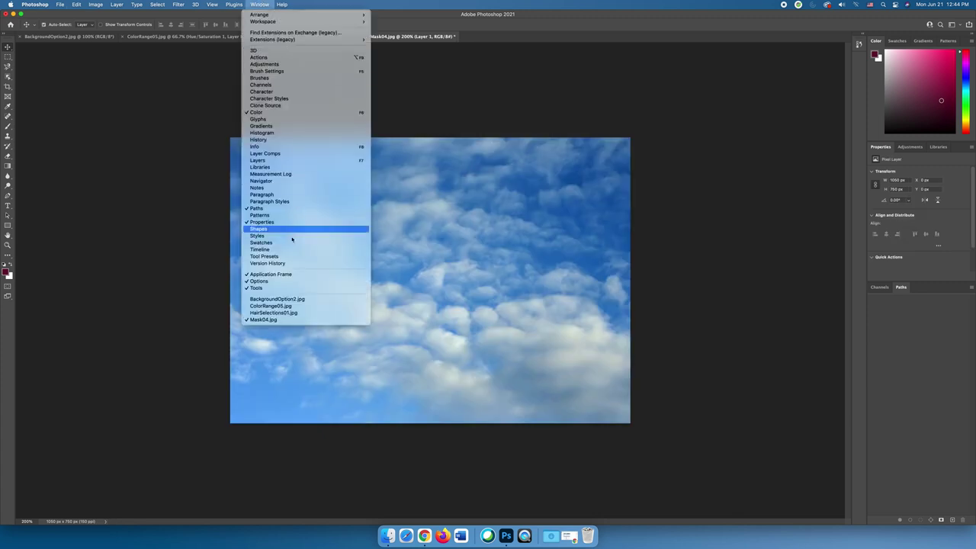
{"action": "left_click", "coordinate": [291, 162]}
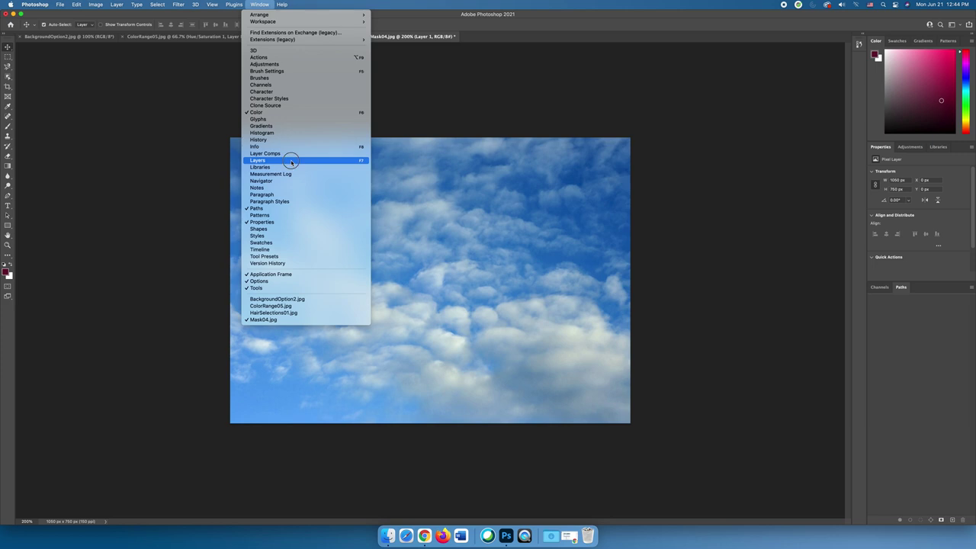
{"action": "left_click_drag", "start_coordinate": [444, 143], "coordinate": [722, 156]}
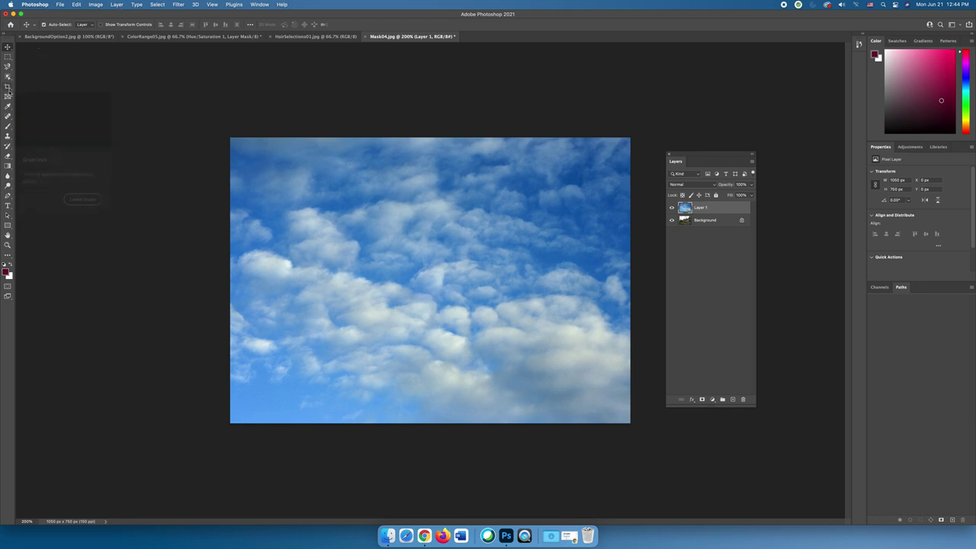
{"action": "left_click", "coordinate": [92, 5]}
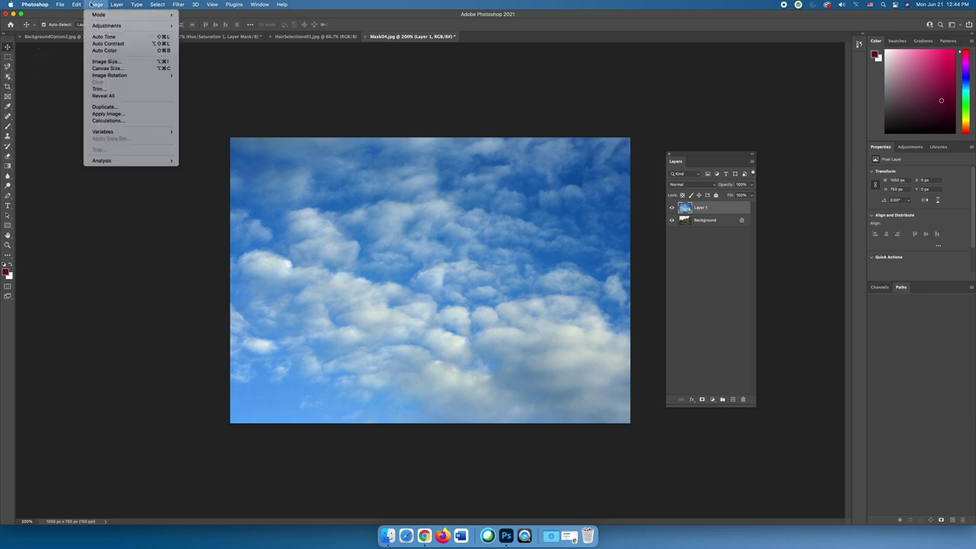
{"action": "mouse_move", "coordinate": [75, 4]}
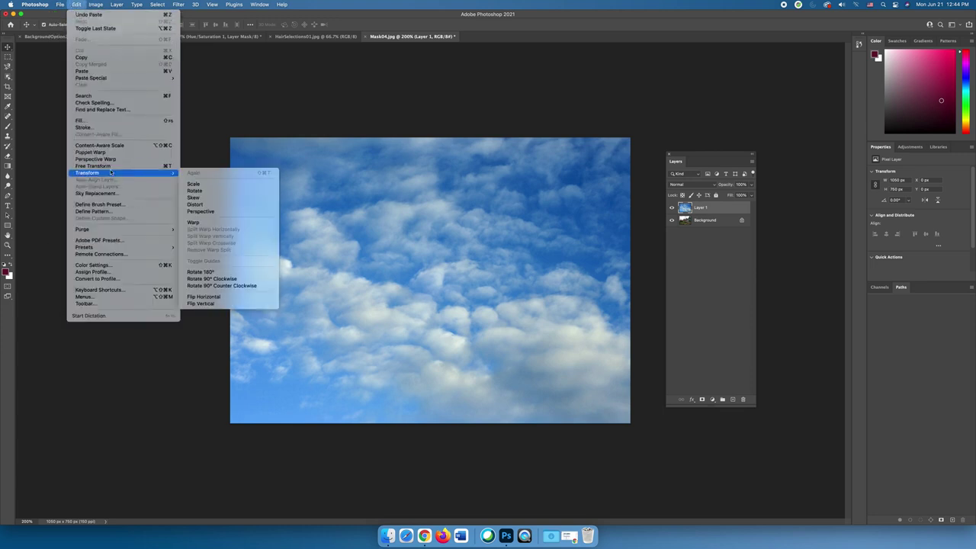
{"action": "left_click", "coordinate": [92, 166]}
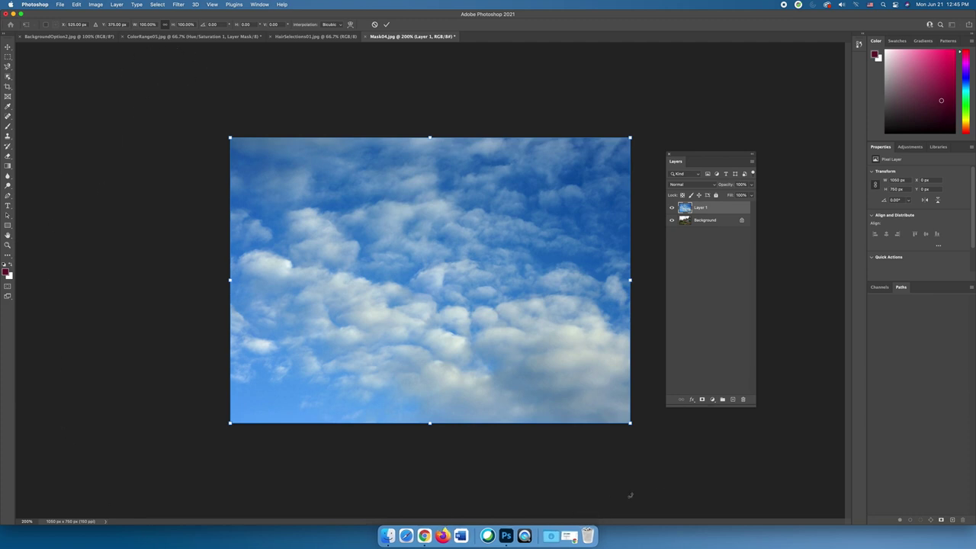
{"action": "left_click_drag", "start_coordinate": [630, 425], "coordinate": [647, 397]}
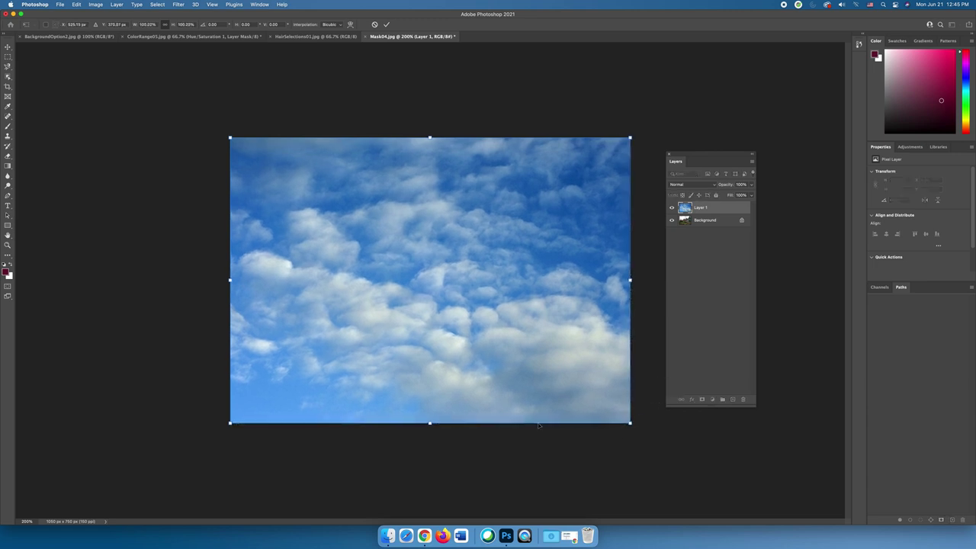
{"action": "key", "text": "Return"}
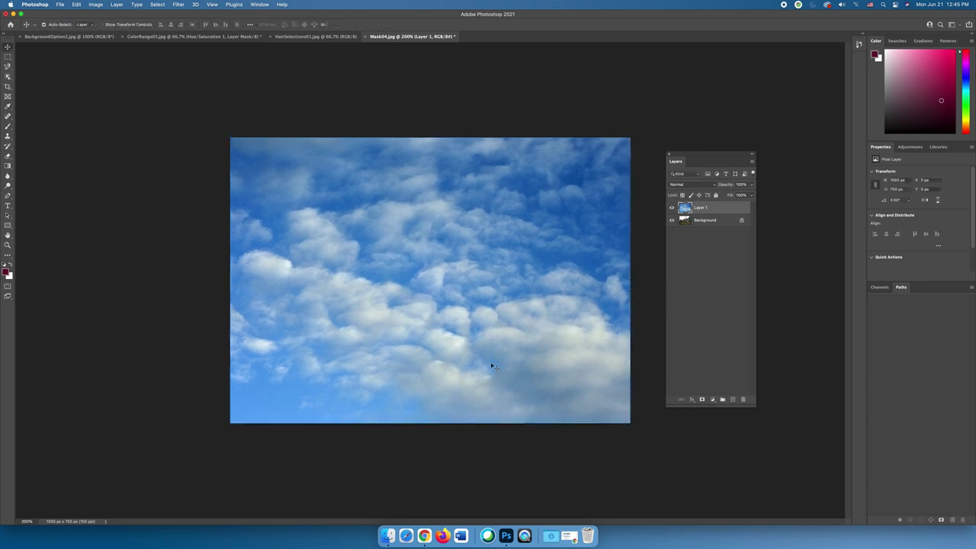
- Unlock the Background into Layer 0, move the sky layer beneath it, and select Layer 0
{"action": "left_click", "coordinate": [742, 221]}
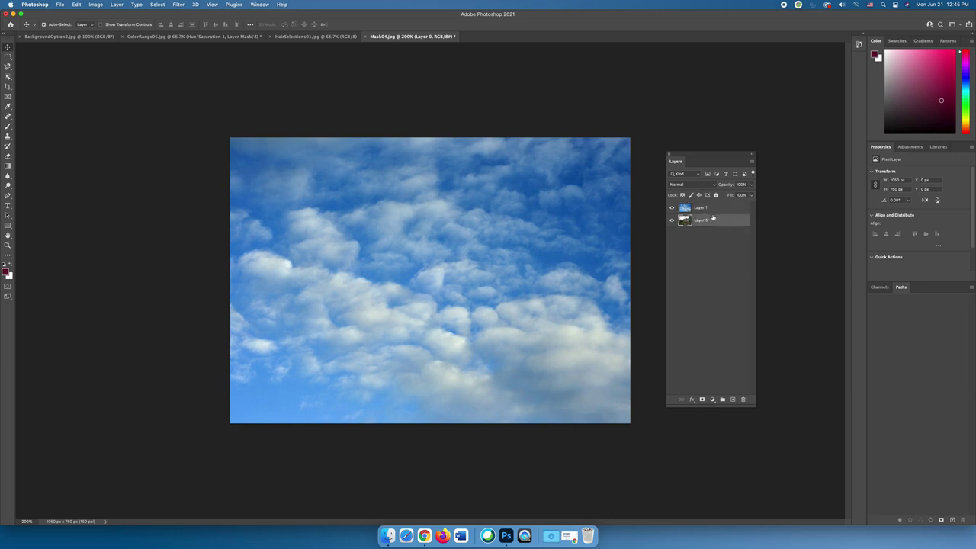
{"action": "left_click_drag", "start_coordinate": [712, 211], "coordinate": [709, 225]}
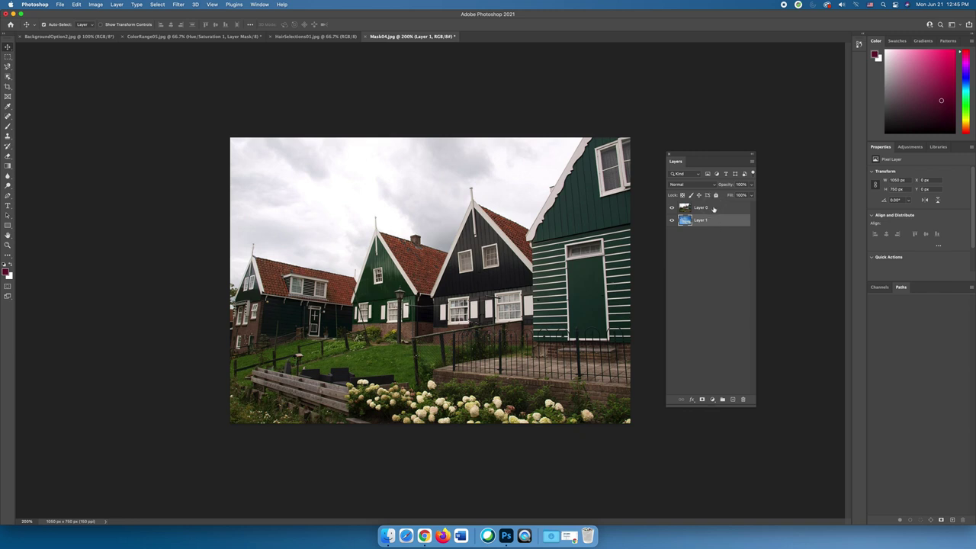
{"action": "left_click", "coordinate": [713, 209]}
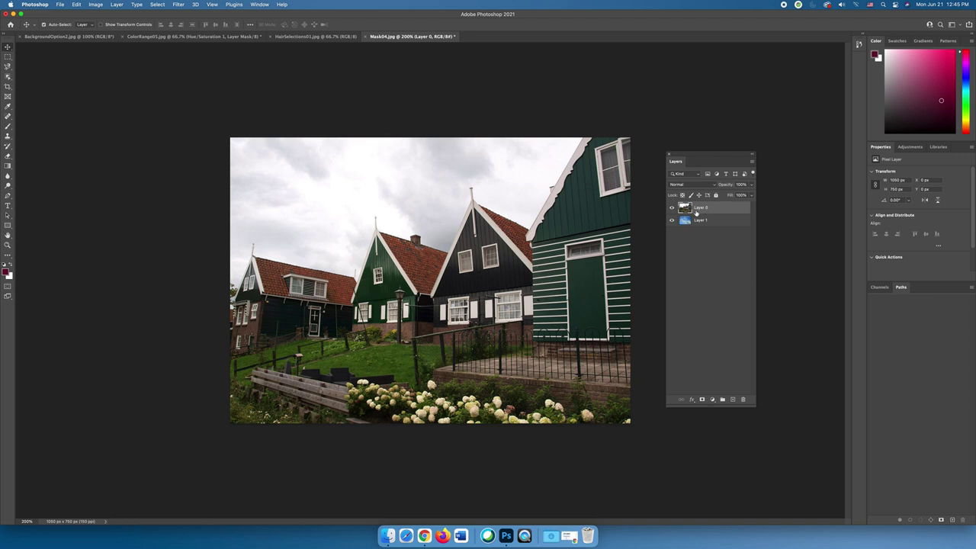
- Add a layer mask to Layer 0 and prepare an enlarged brush painting in black
{"action": "left_click", "coordinate": [702, 399]}
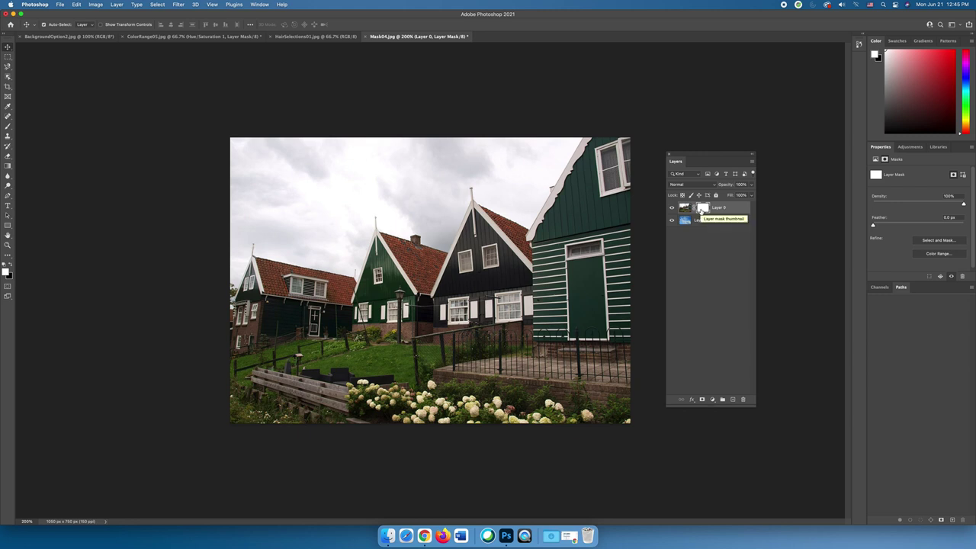
{"action": "left_click", "coordinate": [7, 126]}
{"action": "left_click", "coordinate": [12, 264]}
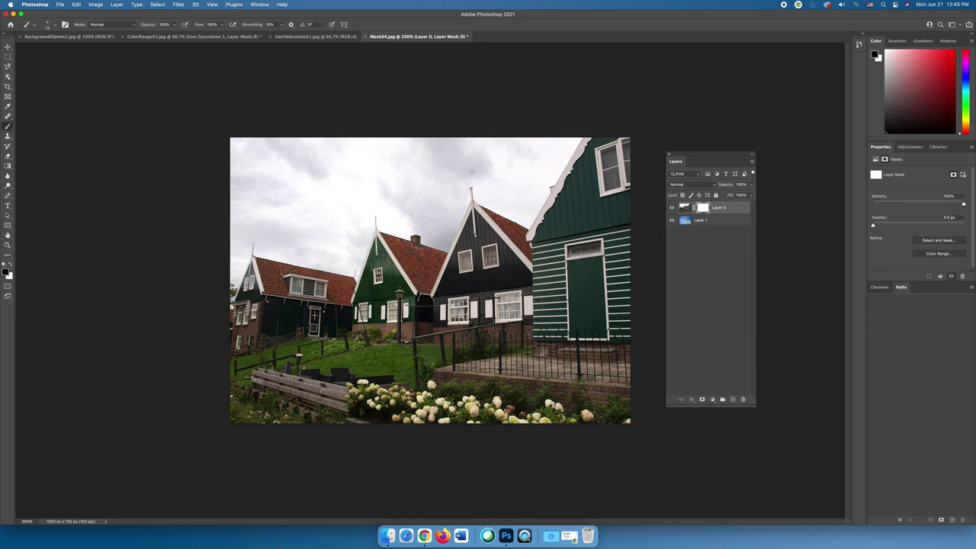
{"action": "key", "text": "bracketright"}
{"action": "key", "text": "bracketright"}
{"action": "key", "text": "bracketright"}
{"action": "key", "text": "bracketright"}
{"action": "key", "text": "bracketright"}
{"action": "key", "text": "bracketright"}
- Paint black across the top of the mask to reveal blue sky, then undo the strokes
{"action": "mouse_move", "coordinate": [462, 160]}
{"action": "left_mouse_down"}
{"action": "mouse_move", "coordinate": [480, 160]}
{"action": "mouse_move", "coordinate": [235, 165]}
{"action": "left_mouse_up"}
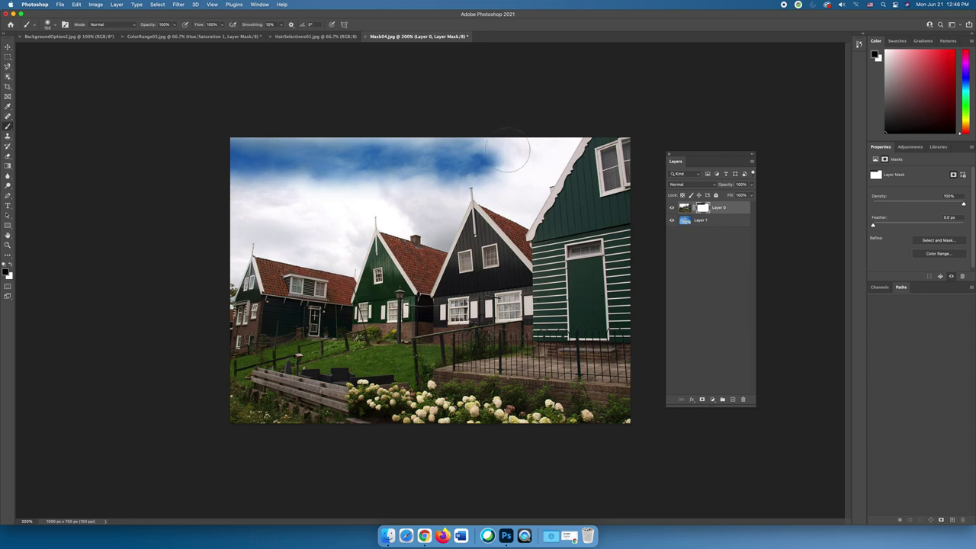
{"action": "mouse_move", "coordinate": [489, 150]}
{"action": "left_mouse_down"}
{"action": "mouse_move", "coordinate": [533, 160]}
{"action": "mouse_move", "coordinate": [556, 126]}
{"action": "mouse_move", "coordinate": [479, 147]}
{"action": "left_mouse_up"}
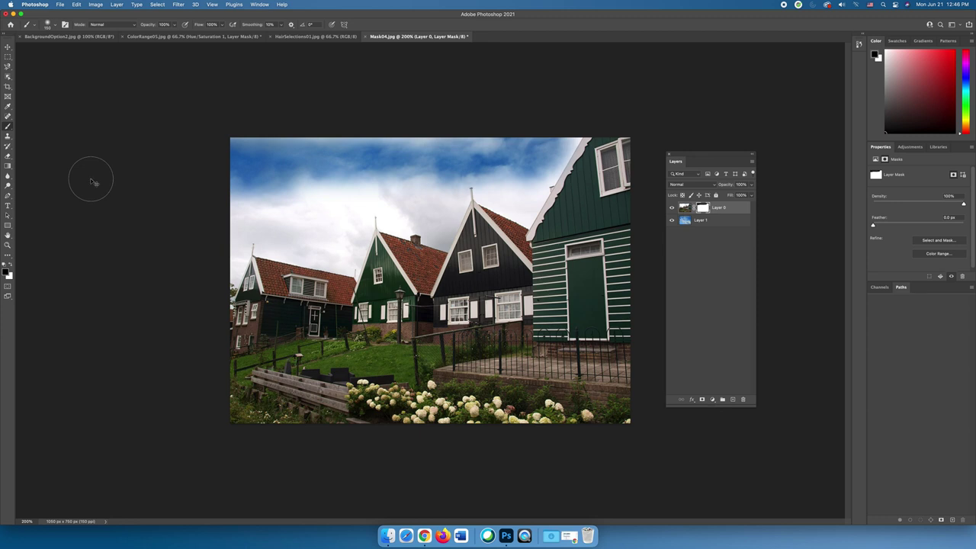
{"action": "key", "text": "super+z"}
{"action": "key", "text": "super+z"}
{"action": "key", "text": "super+z"}
{"action": "key", "text": "super+z"}
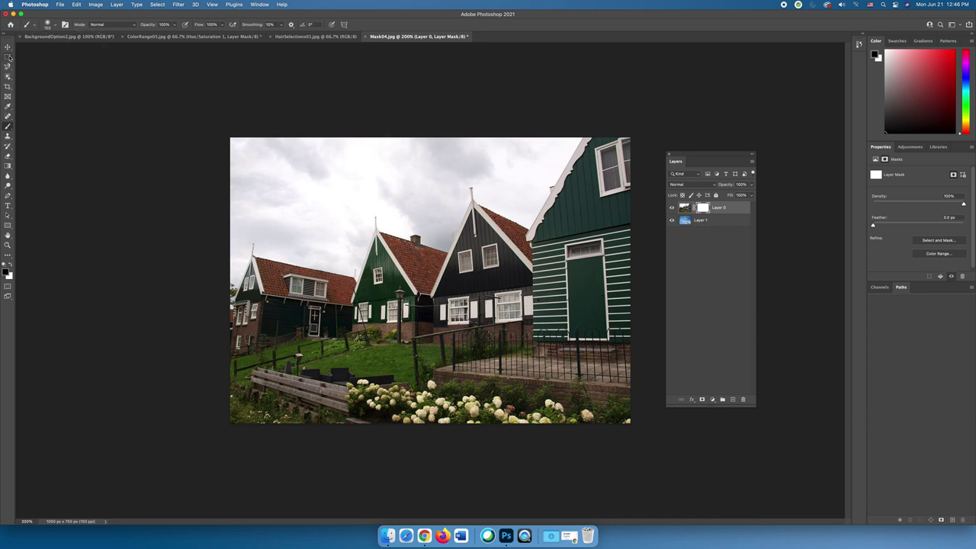
- Draw a rectangular marquee over the upper sky, build a layer mask from it, then undo that mask
{"action": "left_click", "coordinate": [9, 57]}
{"action": "left_click_drag", "start_coordinate": [266, 146], "coordinate": [519, 229]}
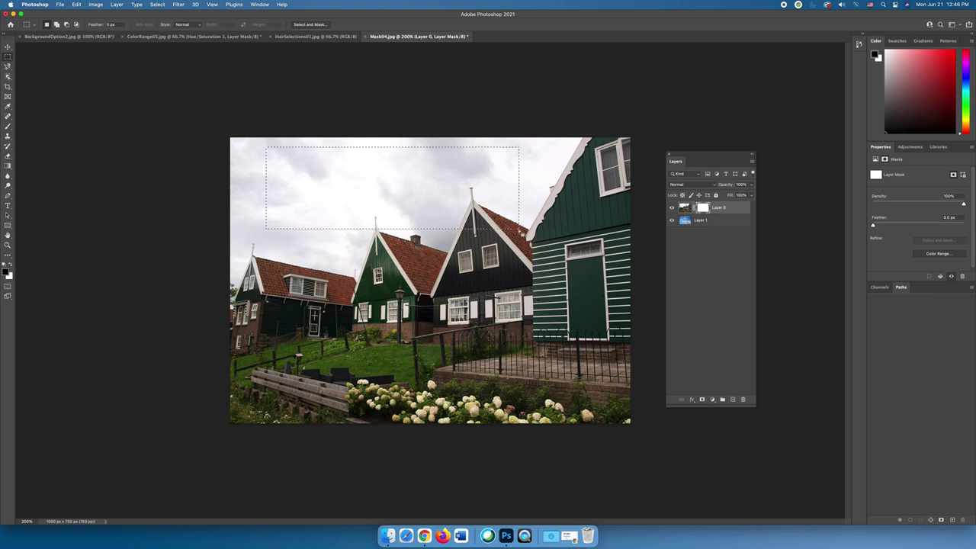
{"action": "key", "text": "super+z"}
{"action": "key", "text": "super+z"}
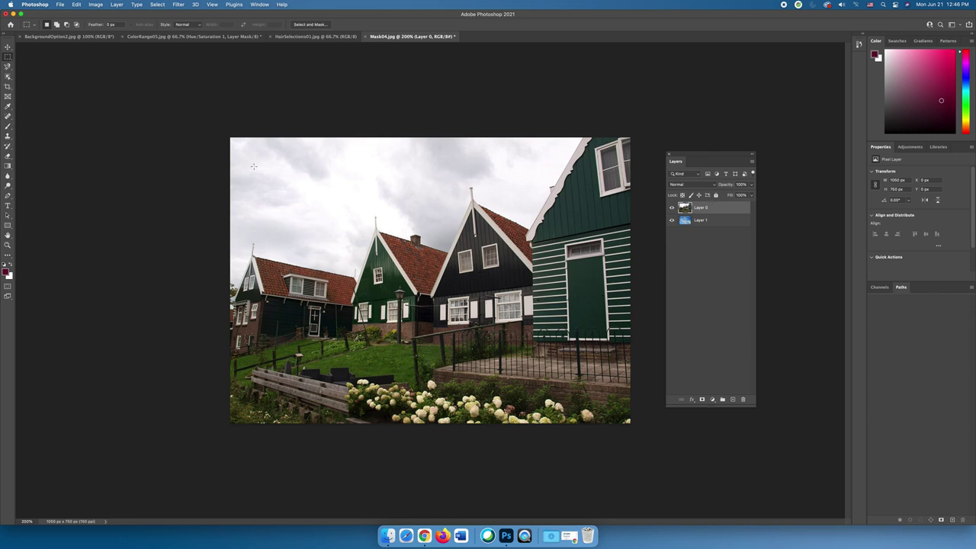
{"action": "left_click_drag", "start_coordinate": [253, 150], "coordinate": [570, 255]}
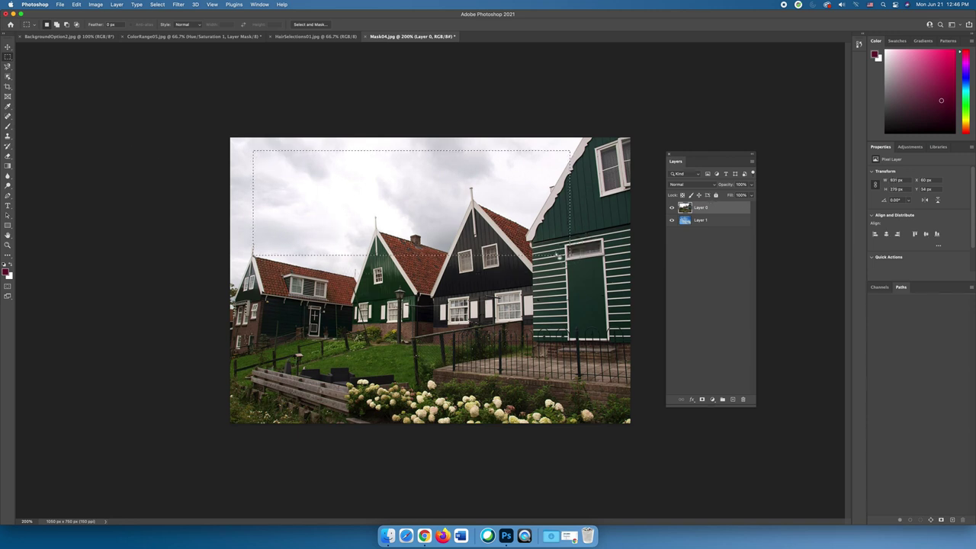
{"action": "left_click", "coordinate": [702, 399]}
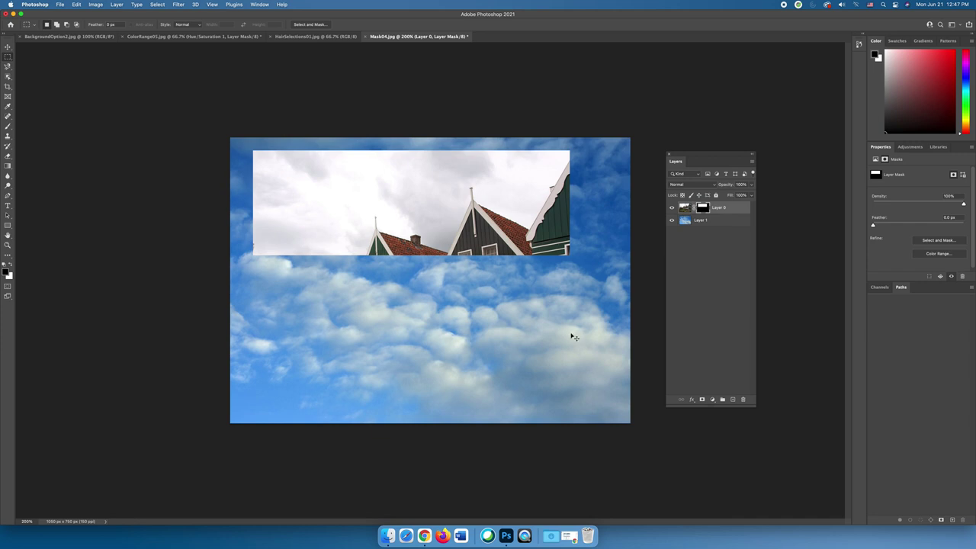
{"action": "key", "text": "super+z"}
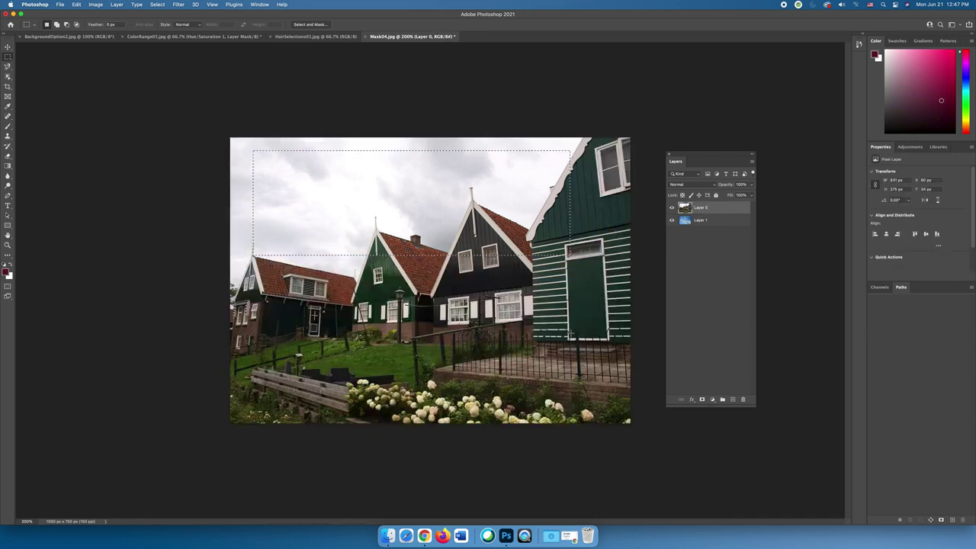
- Deselect the rectangle and look through the Lasso and Object Selection tool groups
{"action": "key", "text": "super+d"}
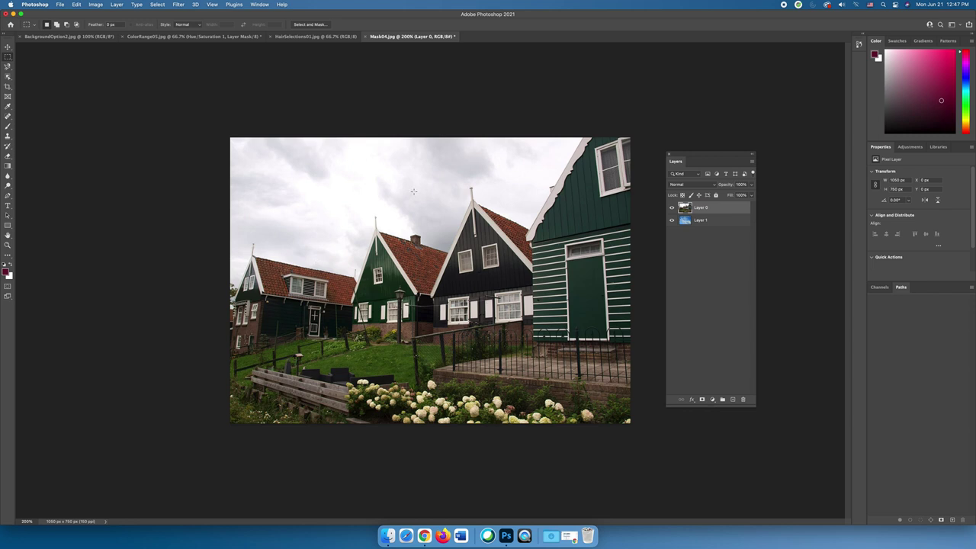
{"action": "left_click", "coordinate": [8, 66]}
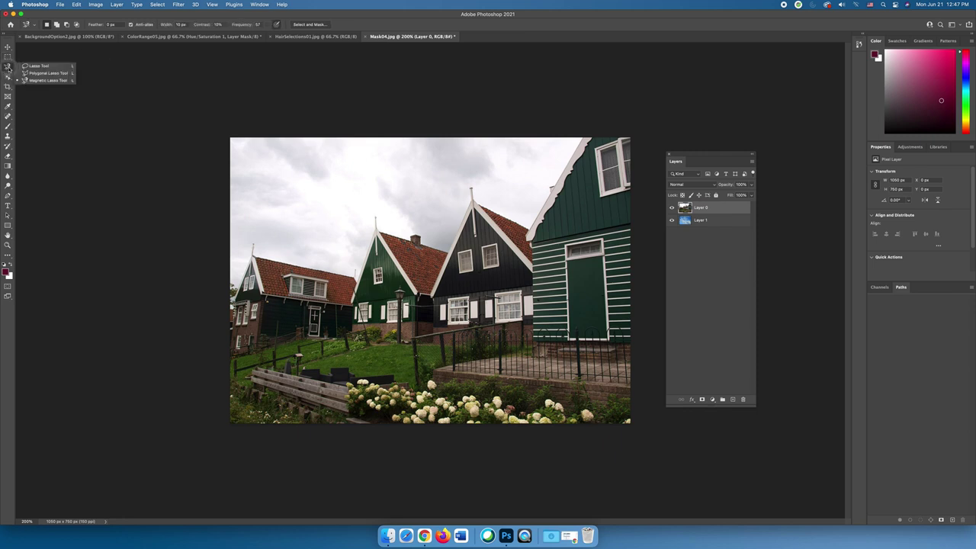
{"action": "left_click", "coordinate": [8, 76]}
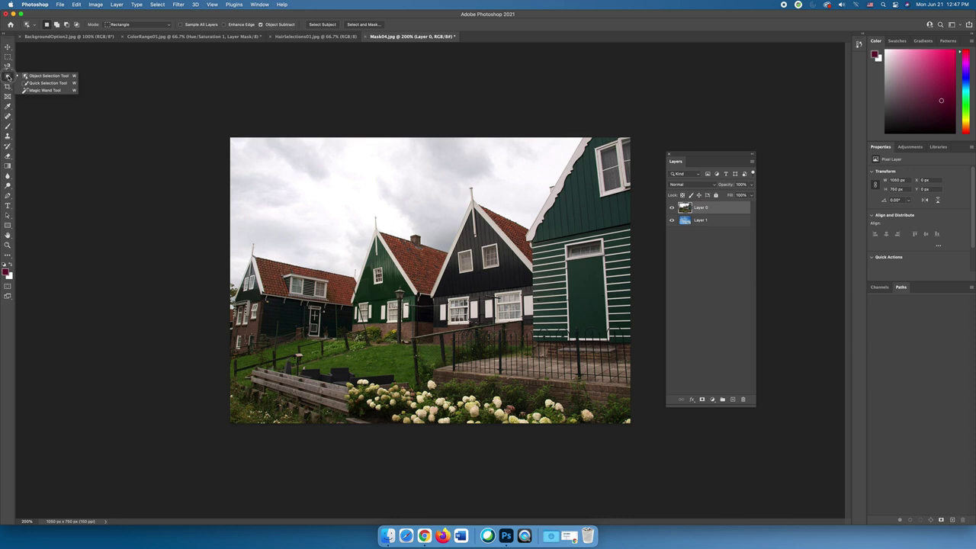
- Brush across the gray sky above the houses with the Quick Selection Tool
{"action": "left_click", "coordinate": [47, 83]}
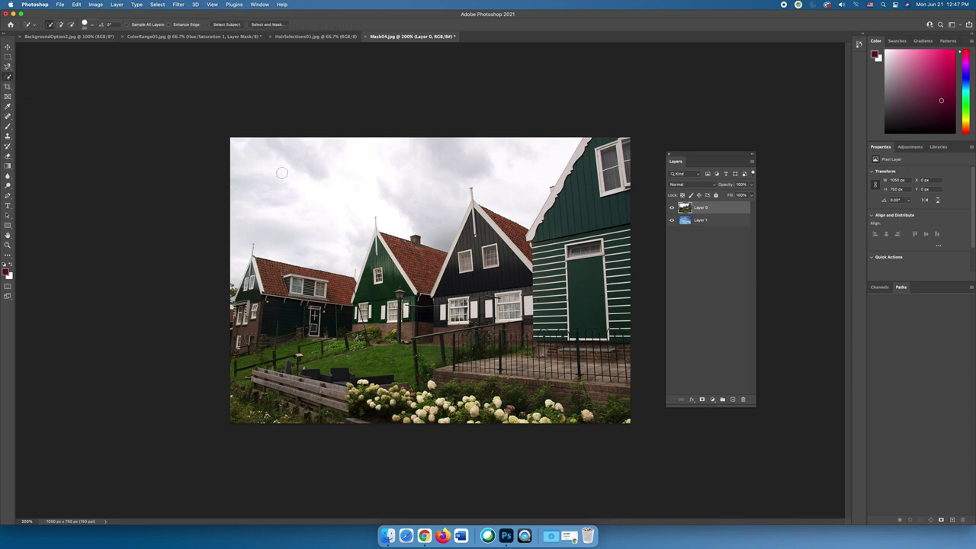
{"action": "left_click_drag", "start_coordinate": [294, 195], "coordinate": [333, 194]}
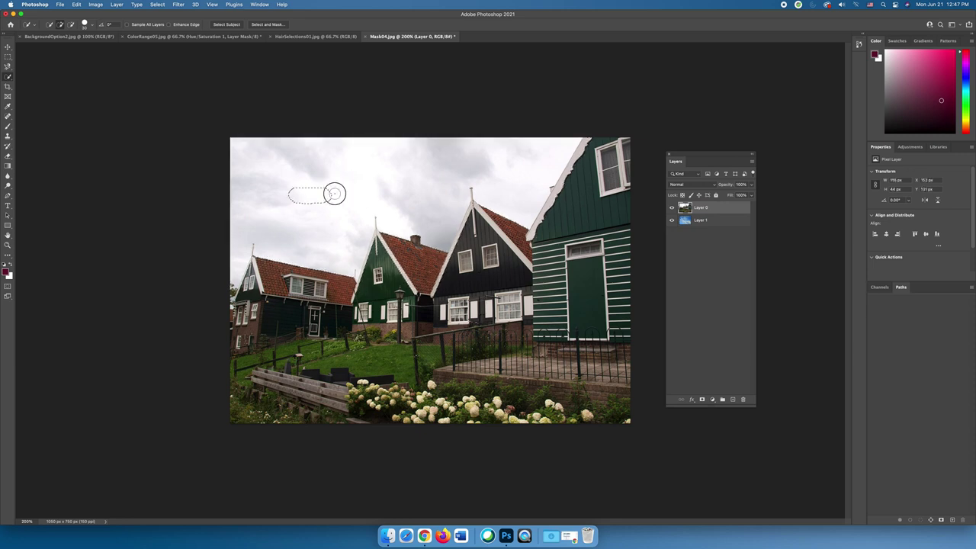
{"action": "left_click_drag", "start_coordinate": [333, 192], "coordinate": [386, 190]}
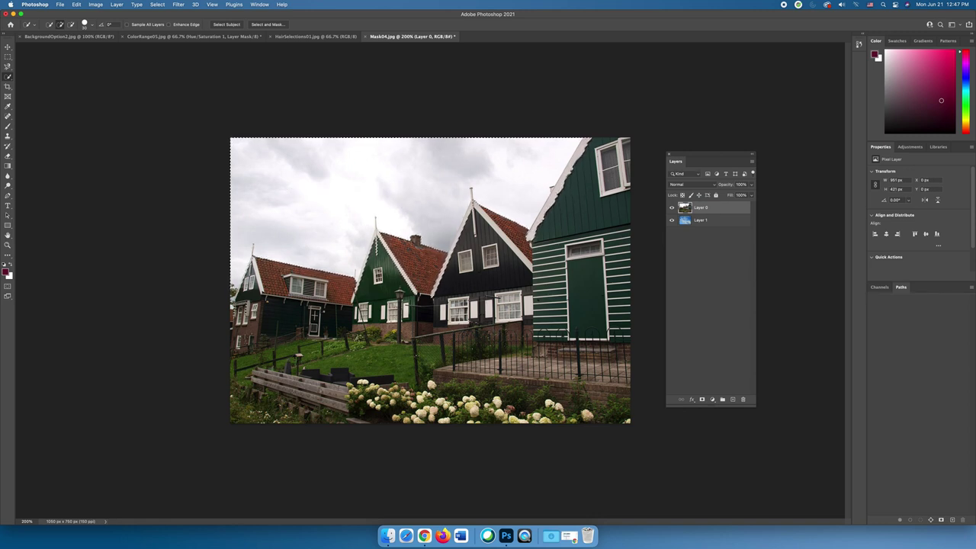
{"action": "key", "text": "super+equal"}
{"action": "key", "text": "super+equal"}
{"action": "key", "text": "super+equal"}
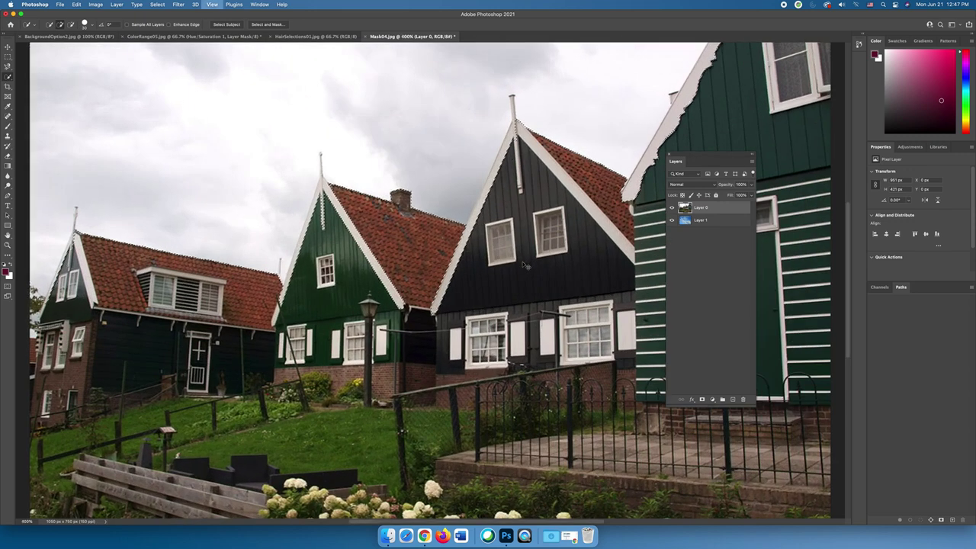
- Zoom in on the rooftops and refine the sky selection along the roof edges in Add mode
{"action": "left_click_drag", "start_coordinate": [524, 265], "coordinate": [339, 335]}
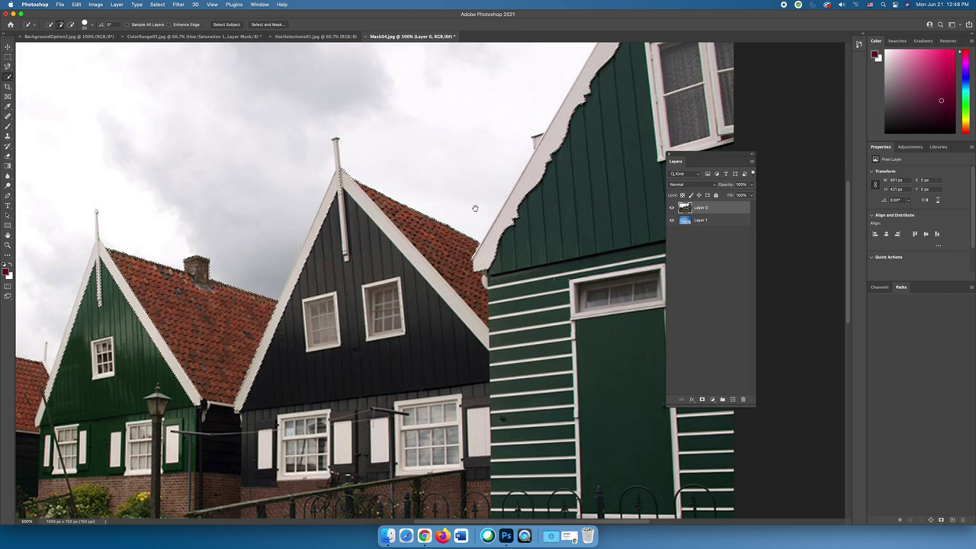
{"action": "scroll", "coordinate": [415, 284], "scroll_direction": "up", "scroll_amount": 5}
{"action": "scroll", "coordinate": [415, 285], "scroll_direction": "right", "scroll_amount": 5}
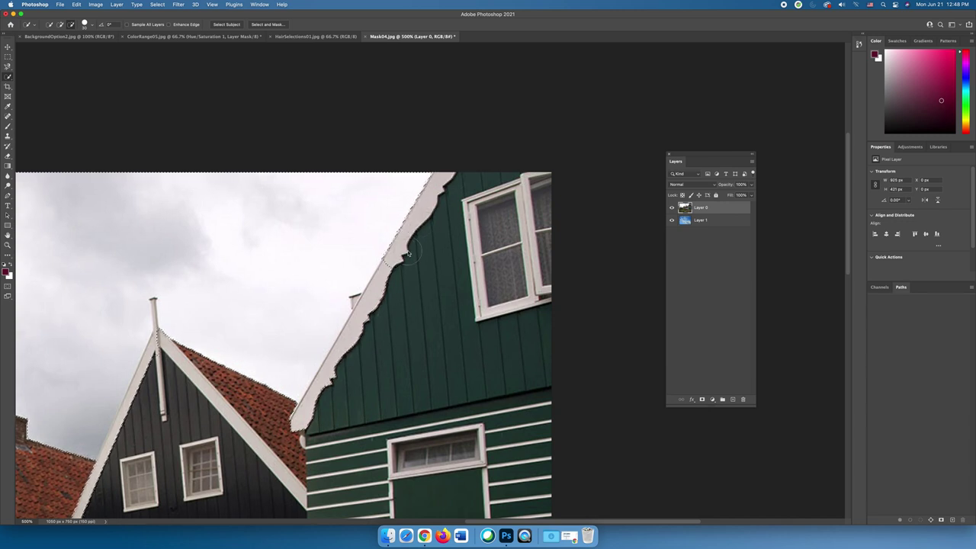
{"action": "key", "text": "alt"}
{"action": "key", "text": "alt"}
{"action": "key", "text": "alt"}
{"action": "key", "text": "alt"}
{"action": "key", "text": "alt"}
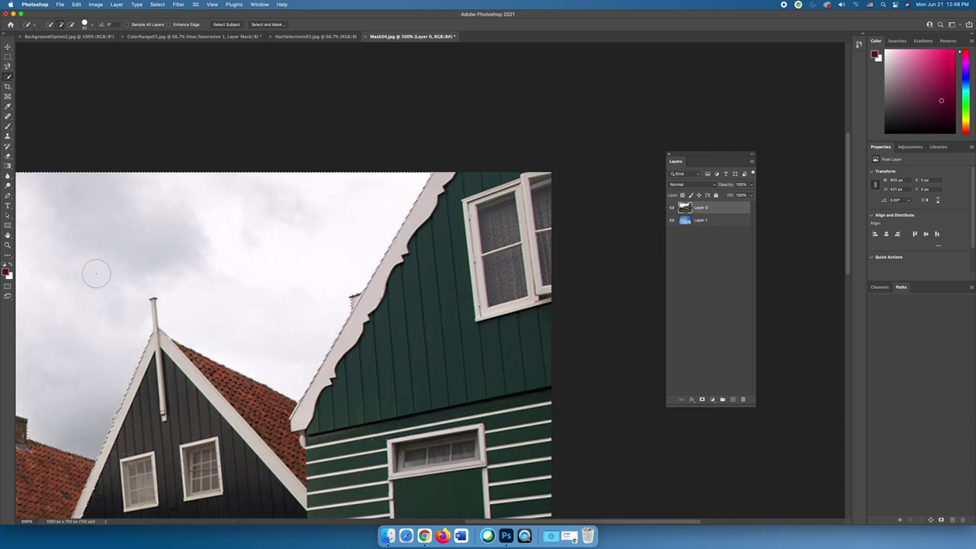
{"action": "left_click", "coordinate": [8, 67]}
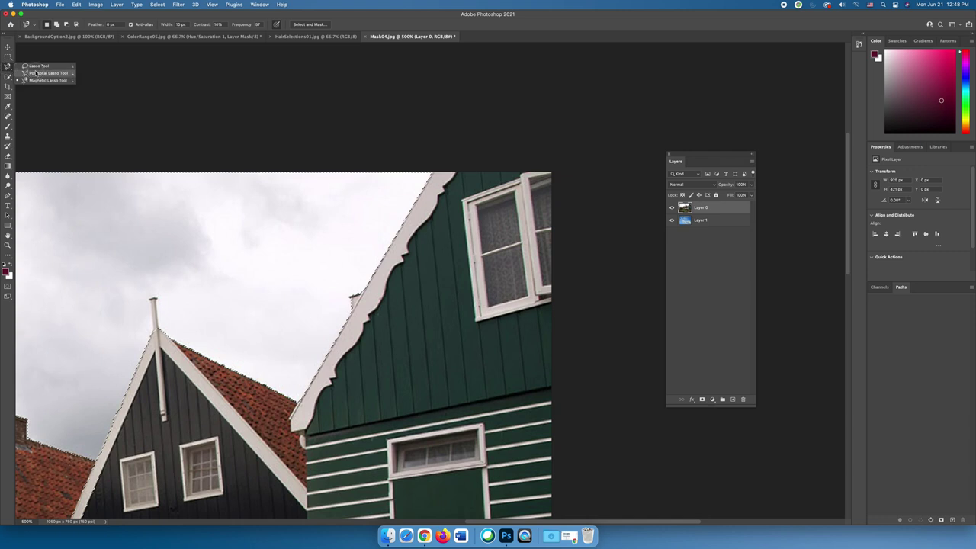
- Add the missed strip along the dark gable's left edge using the Polygonal Lasso Tool
{"action": "left_click", "coordinate": [36, 73]}
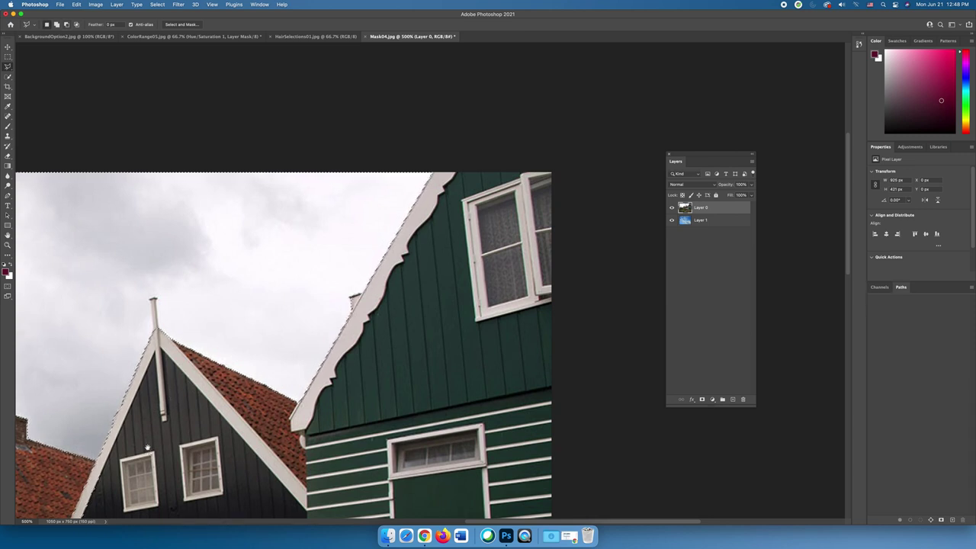
{"action": "left_click_drag", "start_coordinate": [155, 438], "coordinate": [261, 334]}
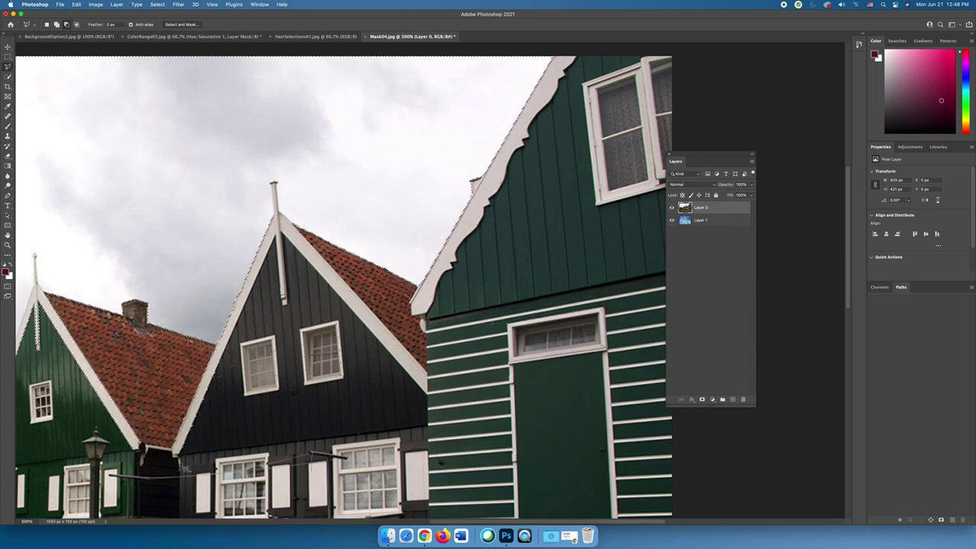
{"action": "mouse_move", "coordinate": [181, 461]}
{"action": "left_mouse_down"}
{"action": "mouse_move", "coordinate": [220, 461]}
{"action": "mouse_move", "coordinate": [236, 424]}
{"action": "mouse_move", "coordinate": [235, 364]}
{"action": "mouse_move", "coordinate": [219, 346]}
{"action": "mouse_move", "coordinate": [227, 347]}
{"action": "mouse_move", "coordinate": [171, 388]}
{"action": "mouse_move", "coordinate": [162, 445]}
{"action": "mouse_move", "coordinate": [180, 462]}
{"action": "left_mouse_up"}
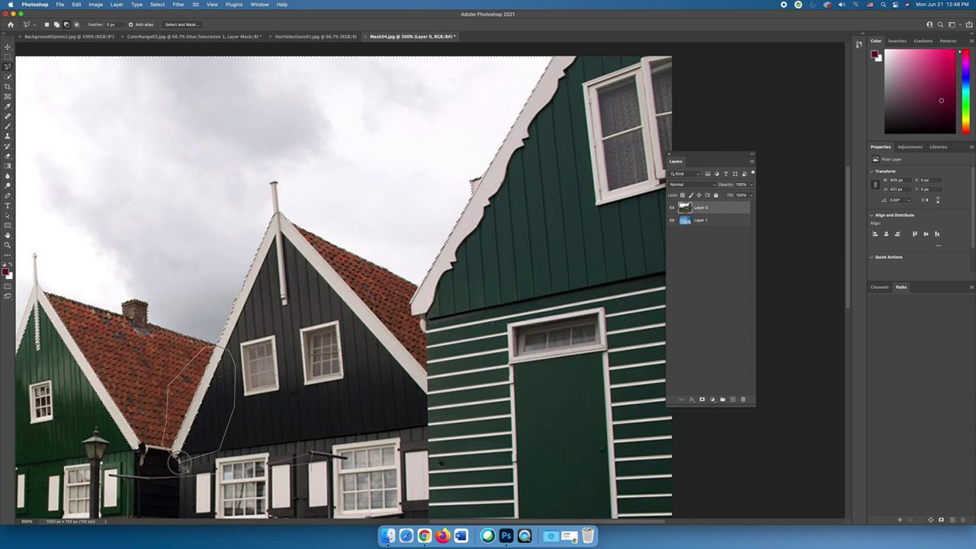
{"action": "left_click_drag", "start_coordinate": [181, 462], "coordinate": [181, 462]}
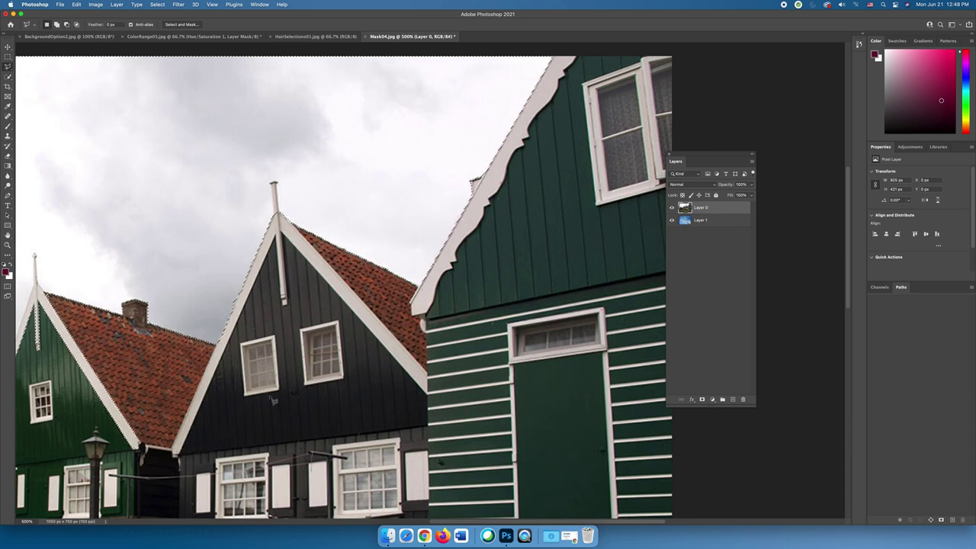
- Zoom in on the roof peak and begin tracing around the thin pole atop the gable
{"action": "key", "text": "super+equal"}
{"action": "key", "text": "super+equal"}
{"action": "key", "text": "super+equal"}
{"action": "key", "text": "super+equal"}
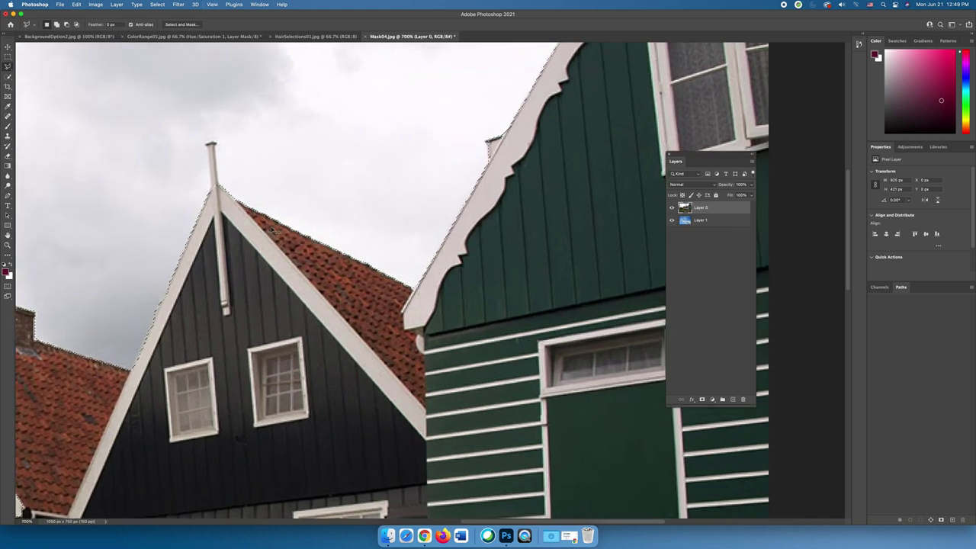
{"action": "scroll", "coordinate": [178, 183], "scroll_direction": "up", "scroll_amount": 5}
{"action": "scroll", "coordinate": [178, 182], "scroll_direction": "left", "scroll_amount": 5}
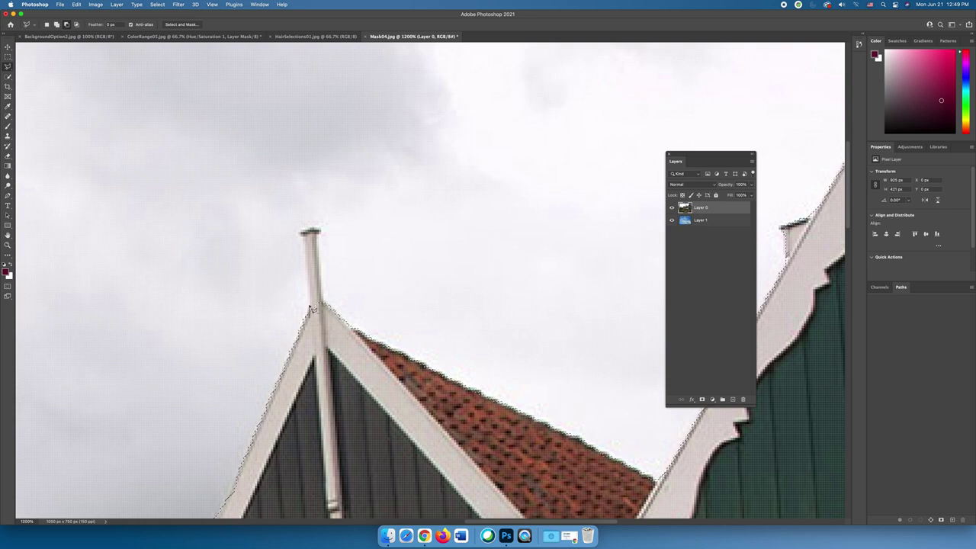
{"action": "left_click_drag", "start_coordinate": [312, 309], "coordinate": [307, 240]}
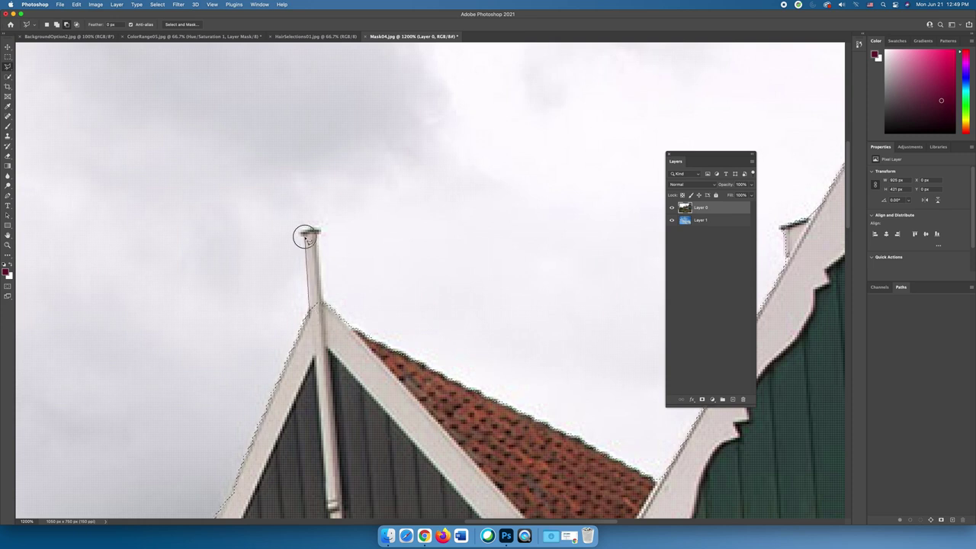
- Lasso the thin pole atop the dark gable into the selection, then fit the photo on screen
{"action": "mouse_move", "coordinate": [302, 238]}
{"action": "left_mouse_down"}
{"action": "mouse_move", "coordinate": [298, 226]}
{"action": "mouse_move", "coordinate": [308, 232]}
{"action": "left_mouse_up"}
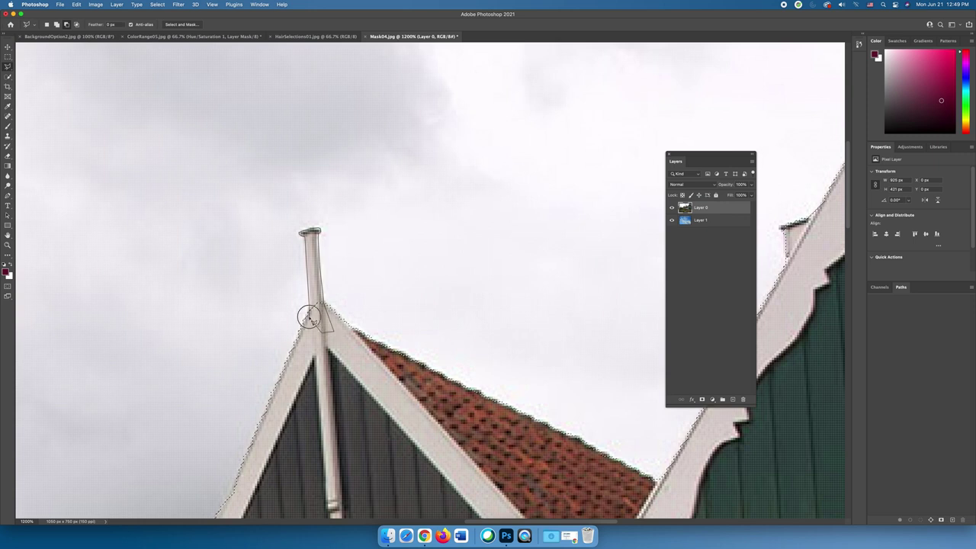
{"action": "left_click_drag", "start_coordinate": [309, 317], "coordinate": [321, 324]}
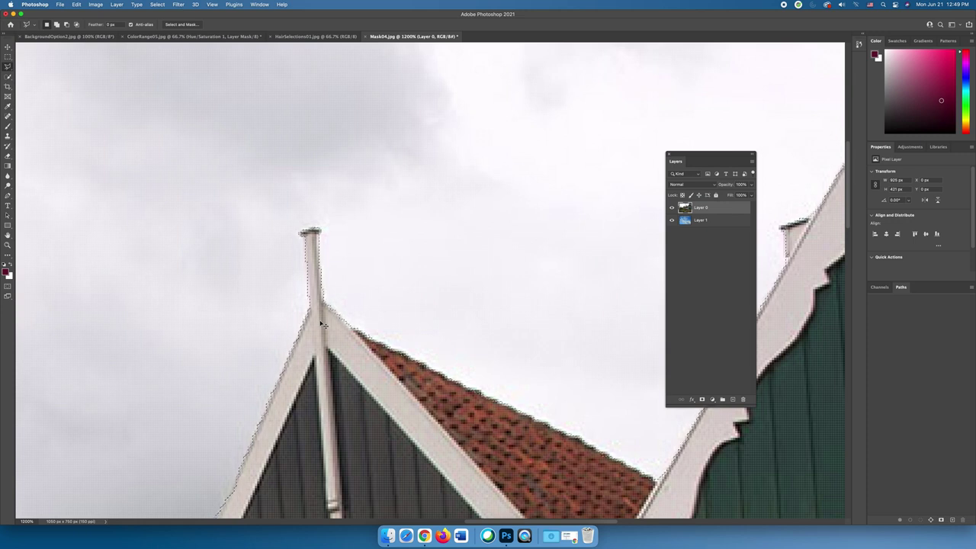
{"action": "key", "text": "super+0"}
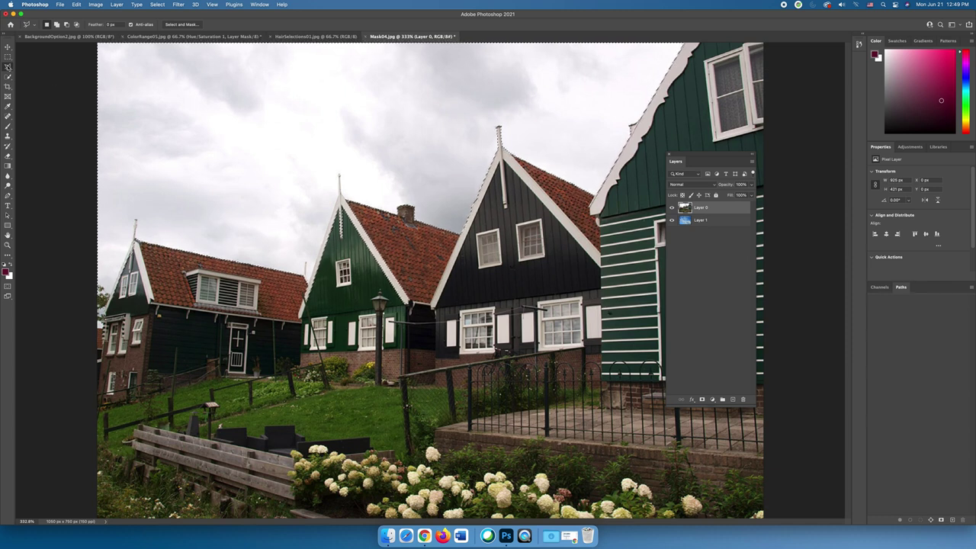
- Use Quick Selection to extend the selection from the dark house onto the green gable, viewing at 100%
{"action": "left_click", "coordinate": [8, 76]}
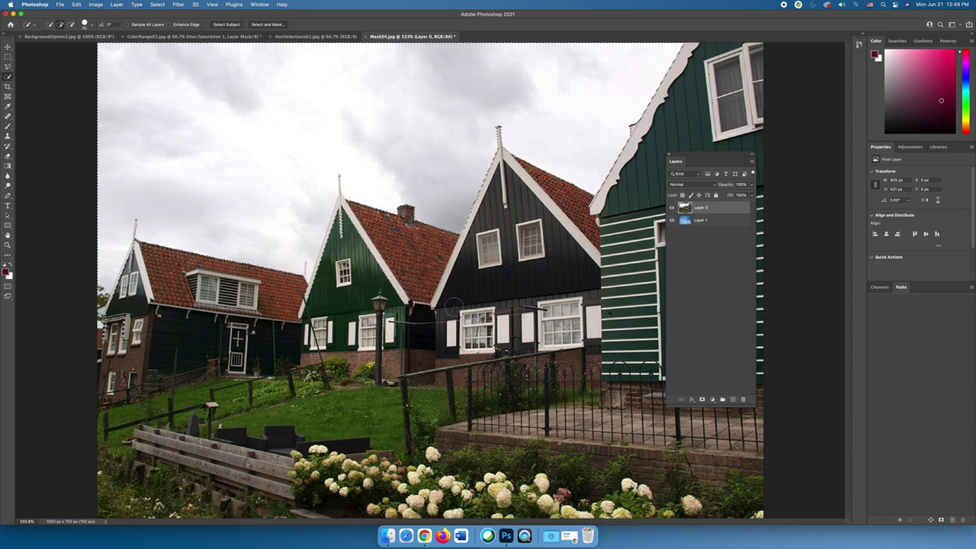
{"action": "mouse_move", "coordinate": [453, 307]}
{"action": "left_mouse_down"}
{"action": "mouse_move", "coordinate": [402, 291]}
{"action": "mouse_move", "coordinate": [379, 258]}
{"action": "left_mouse_up"}
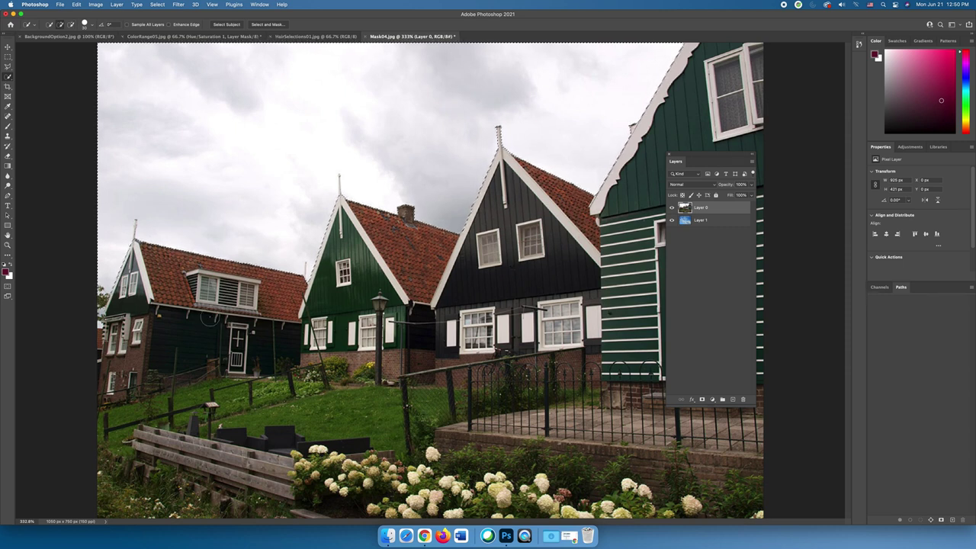
{"action": "key", "text": "super+1"}
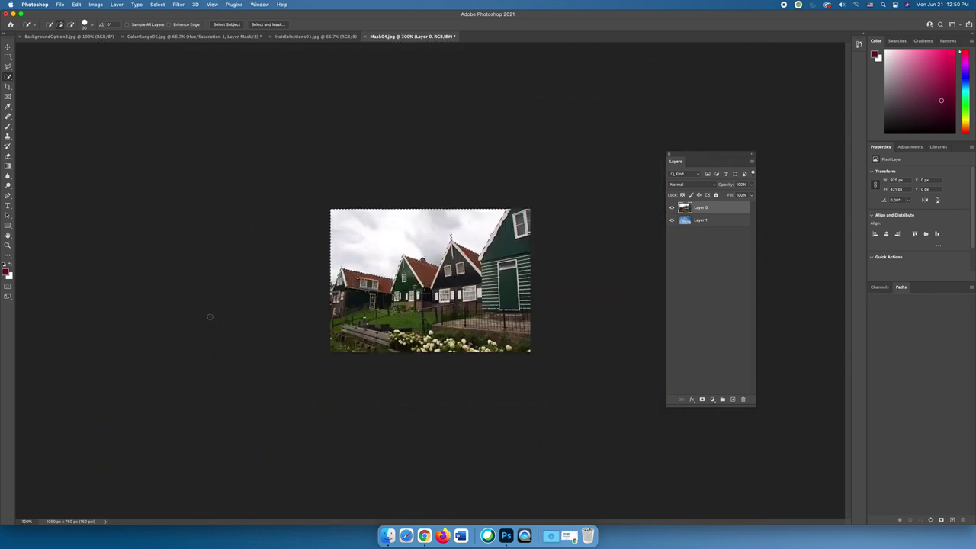
- Mask Layer 0 with the inverted selection to hide its gray sky, then make Layer 1 active
{"action": "left_click", "coordinate": [701, 399]}
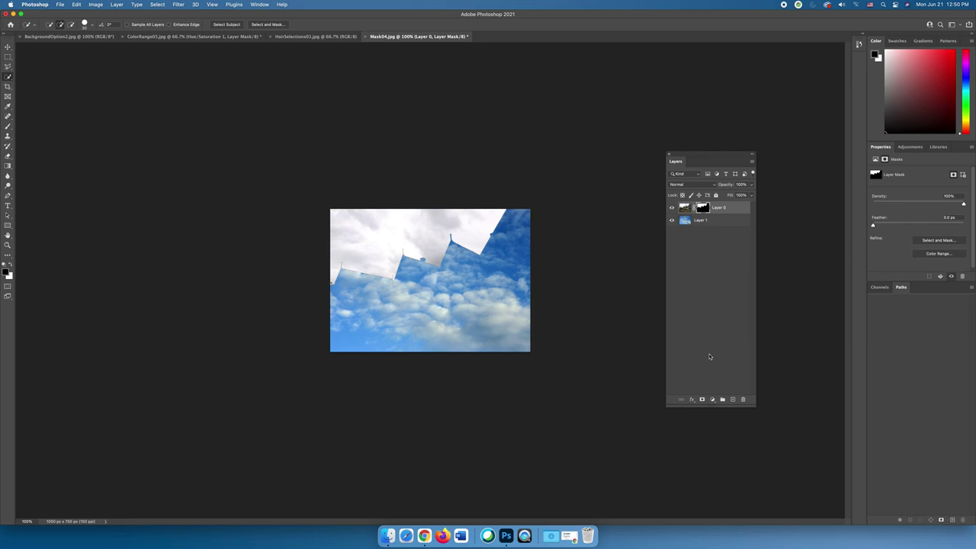
{"action": "key", "text": "super+z"}
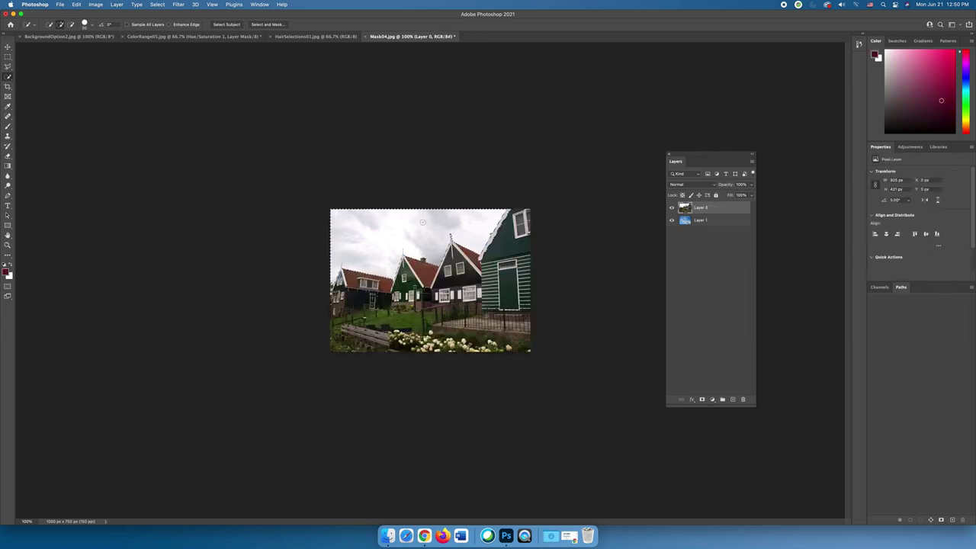
{"action": "left_click", "coordinate": [160, 5]}
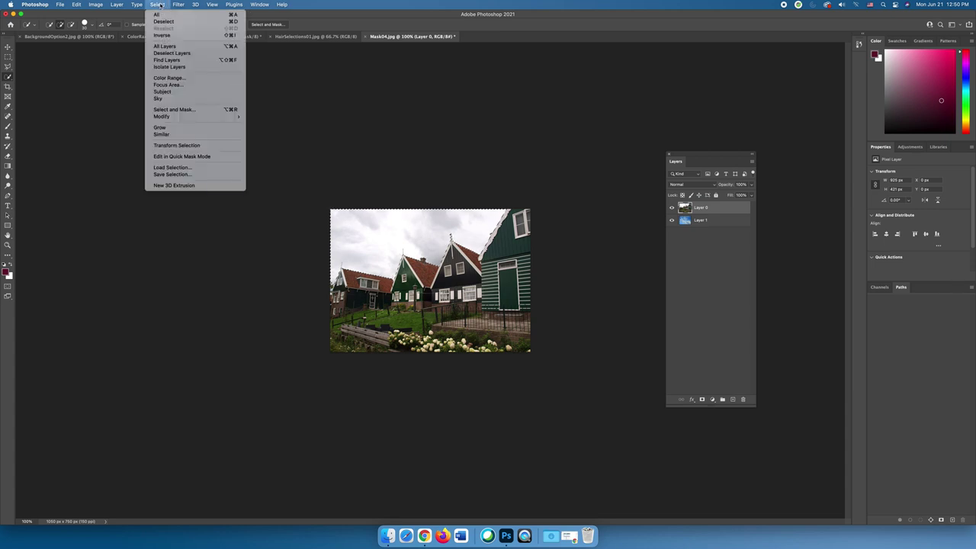
{"action": "left_click", "coordinate": [162, 36]}
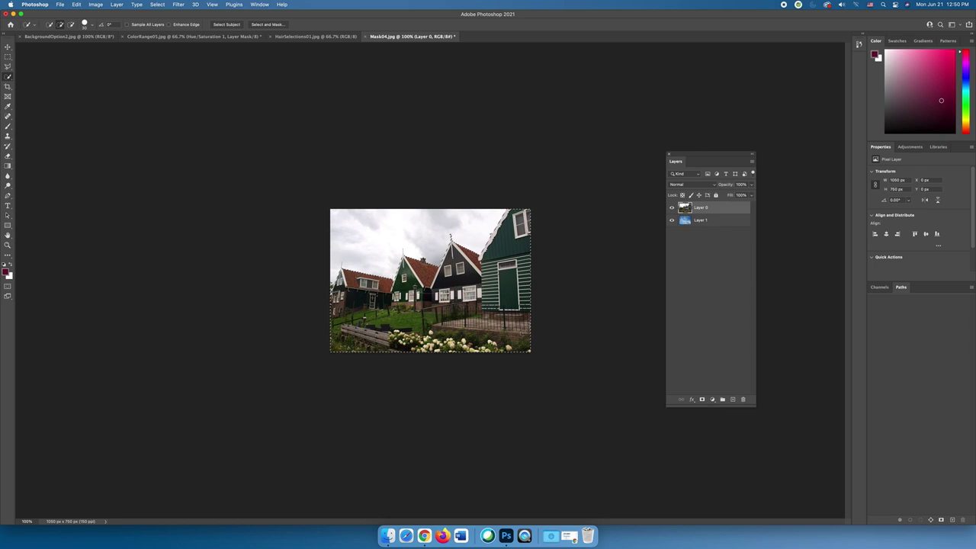
{"action": "left_click", "coordinate": [702, 398]}
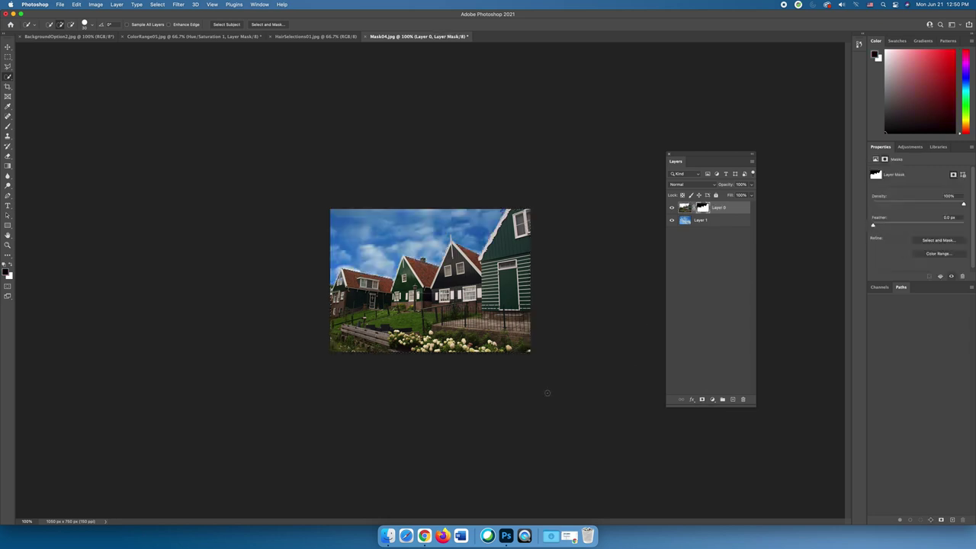
{"action": "key", "text": "v"}
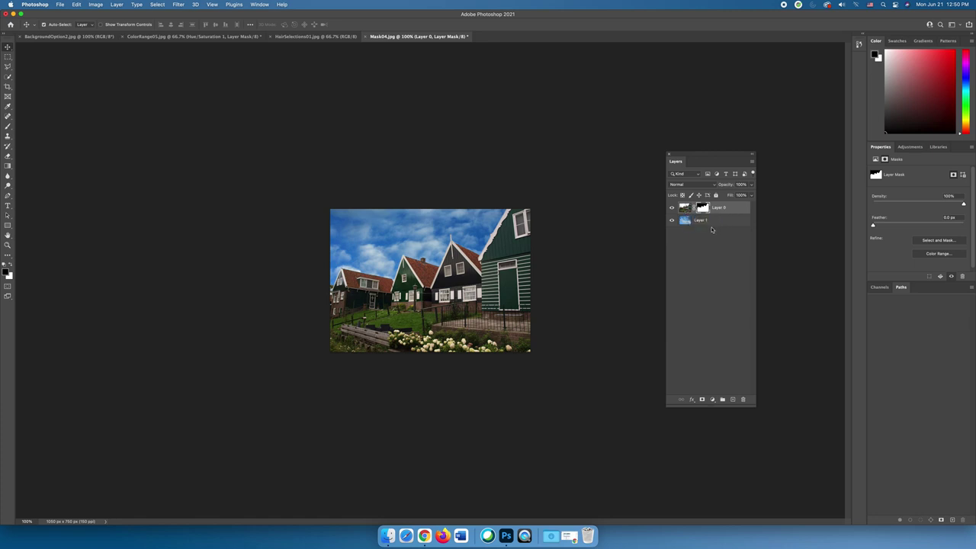
{"action": "left_click", "coordinate": [706, 225]}
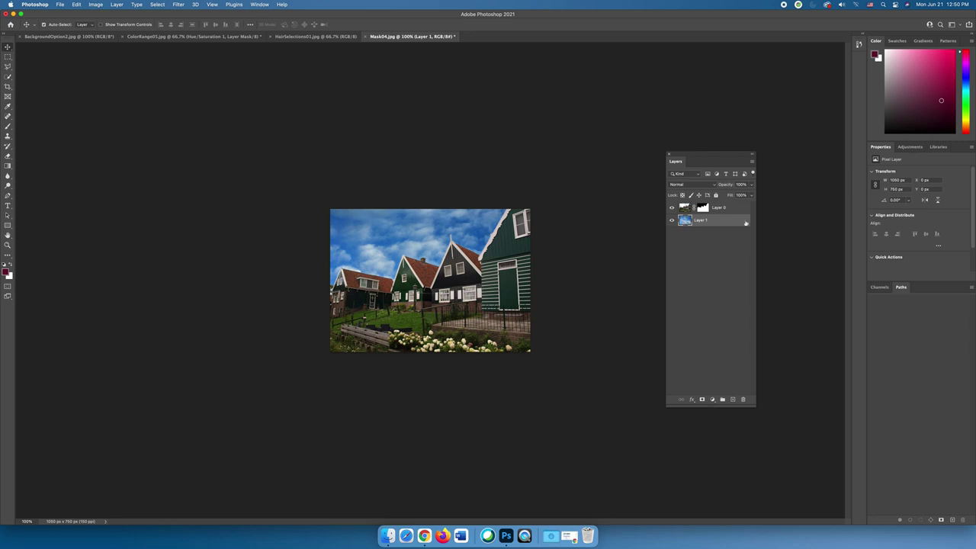
- Drag the Layer 1 sky up and left to about X −32 px, Y −290 px
{"action": "mouse_move", "coordinate": [428, 230]}
{"action": "left_mouse_down"}
{"action": "mouse_move", "coordinate": [401, 202]}
{"action": "mouse_move", "coordinate": [398, 163]}
{"action": "mouse_move", "coordinate": [405, 224]}
{"action": "mouse_move", "coordinate": [429, 226]}
{"action": "mouse_move", "coordinate": [398, 225]}
{"action": "mouse_move", "coordinate": [419, 225]}
{"action": "left_mouse_up"}
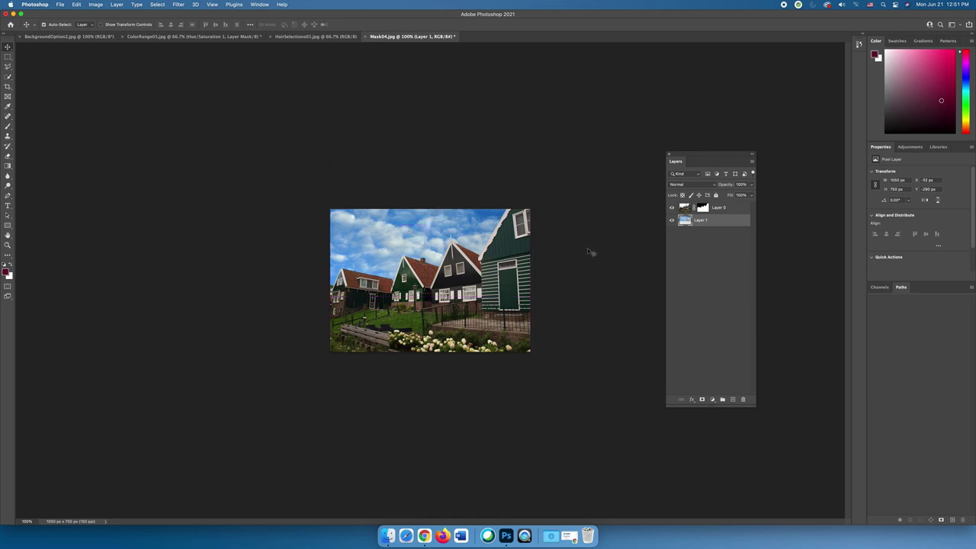